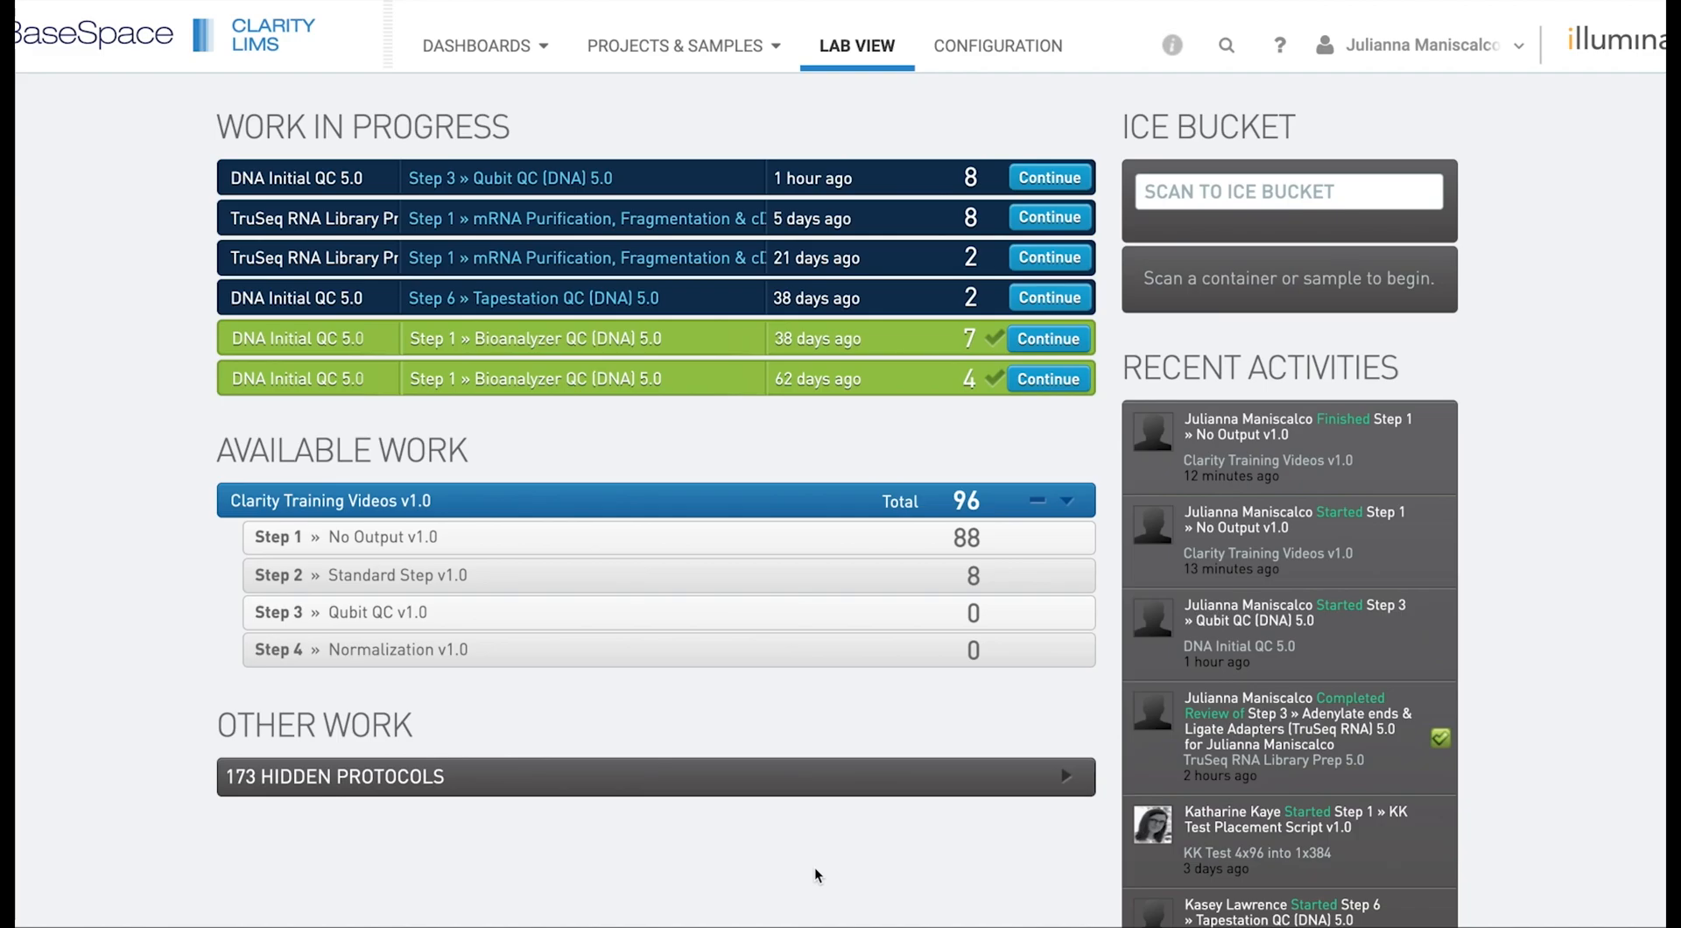
Create a global custom field for derived samples named "Assay to Run" with the Text Dropdown field type.
left_click(996, 44)
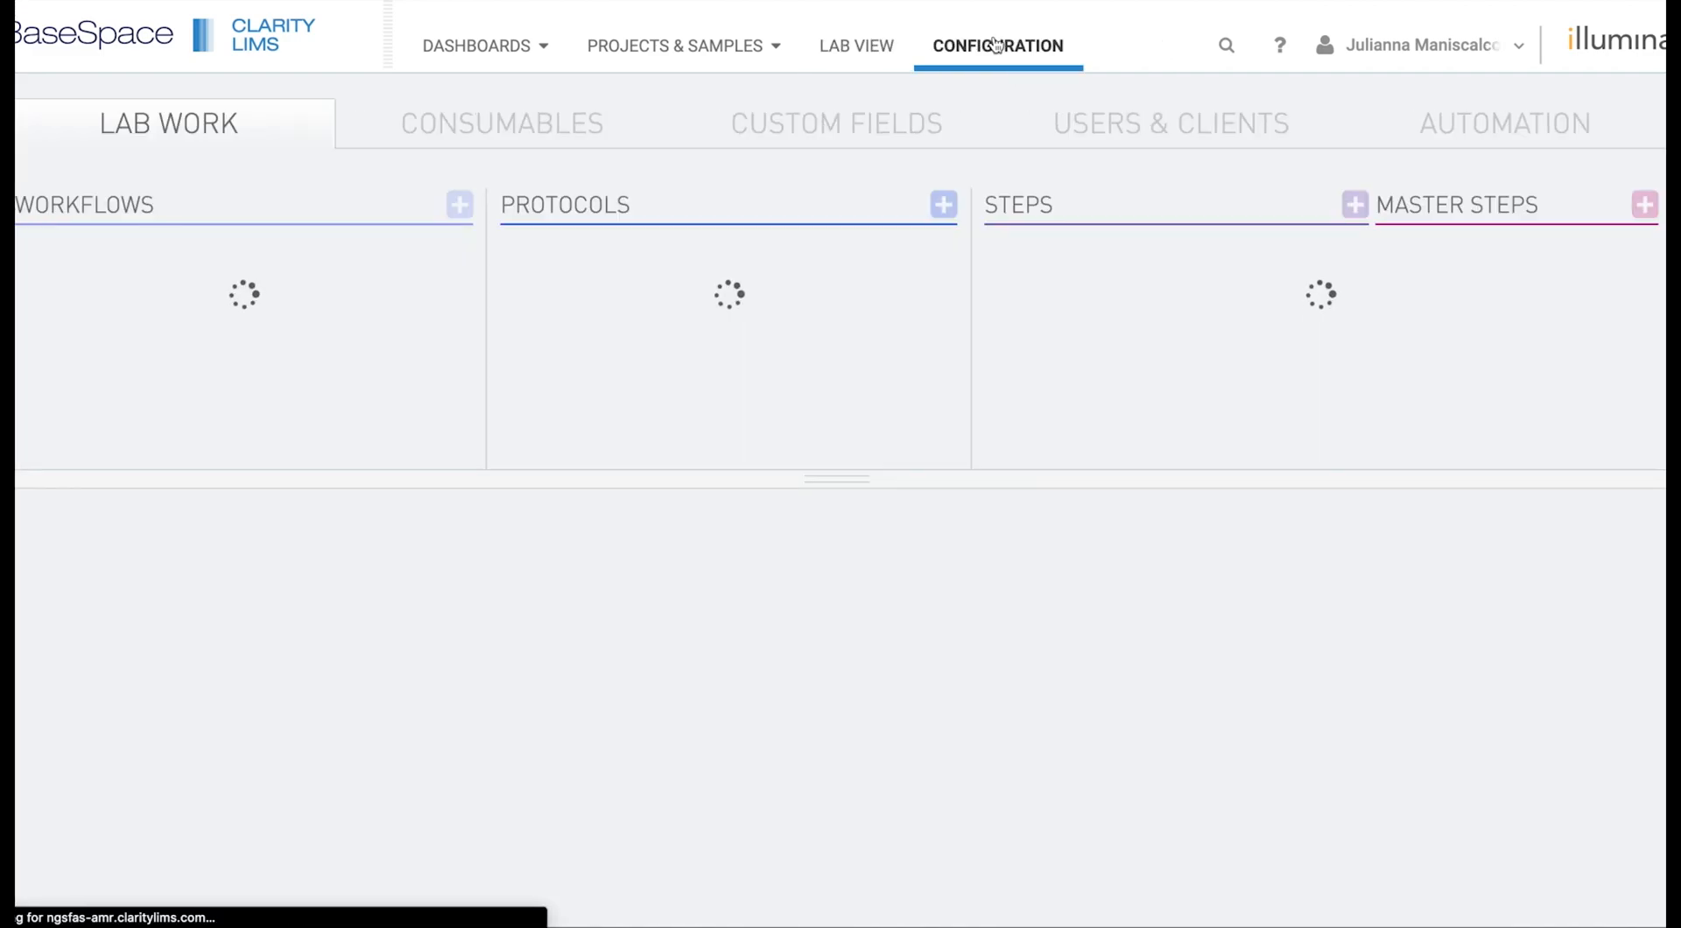
left_click(837, 124)
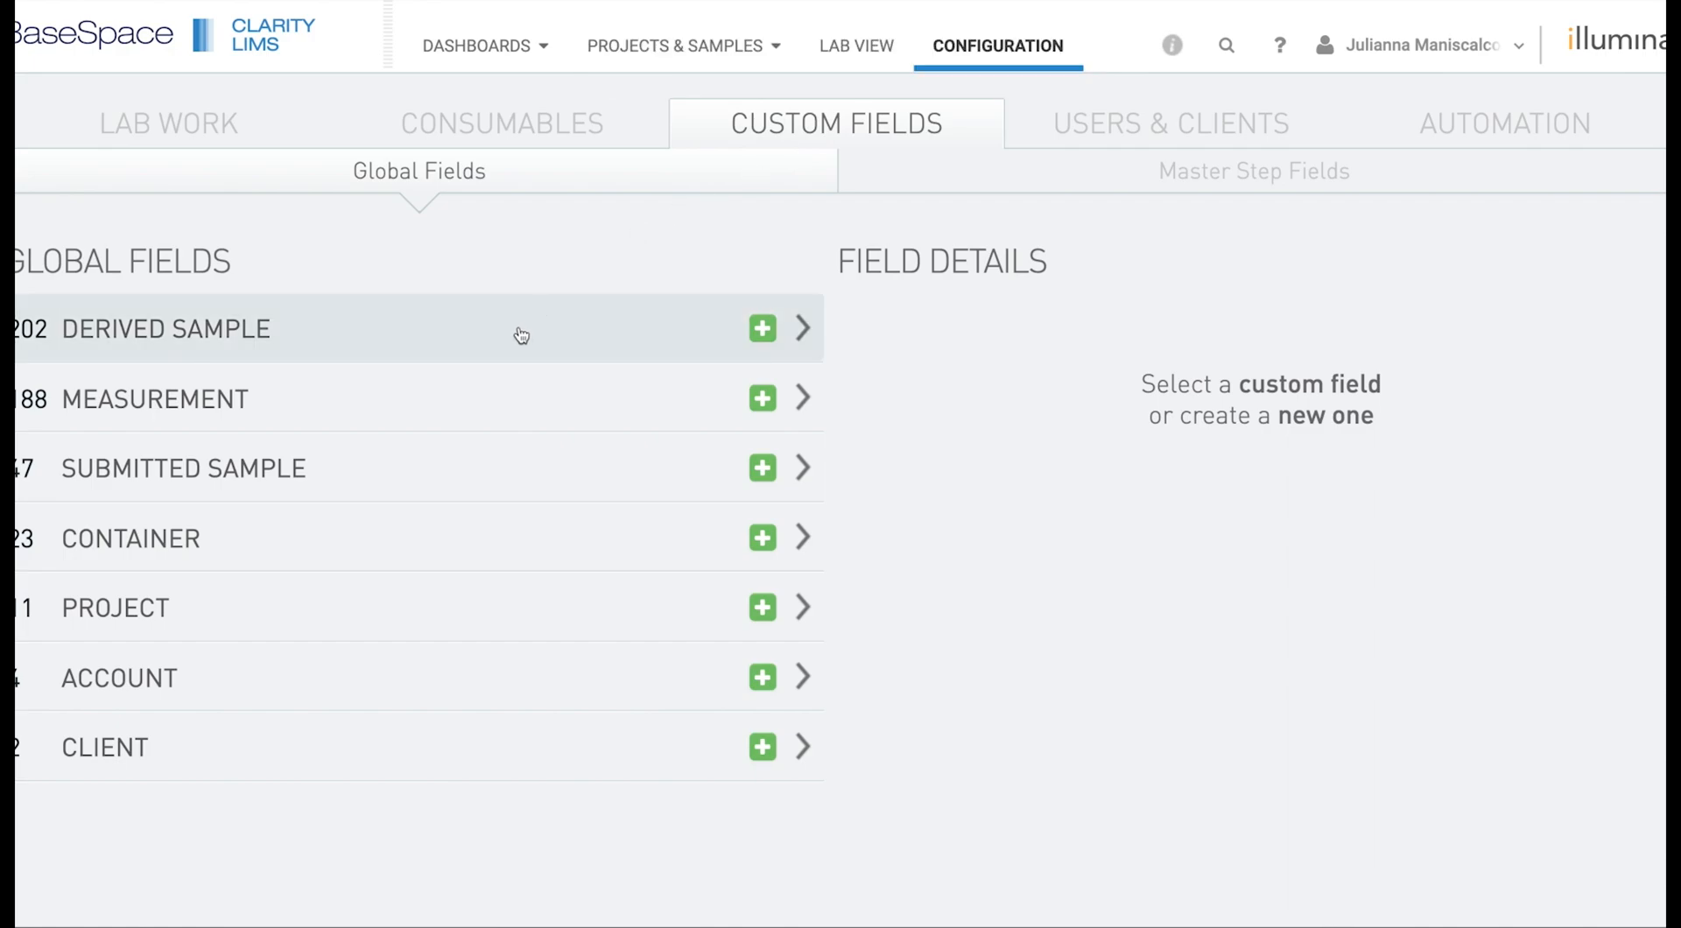
left_click(804, 339)
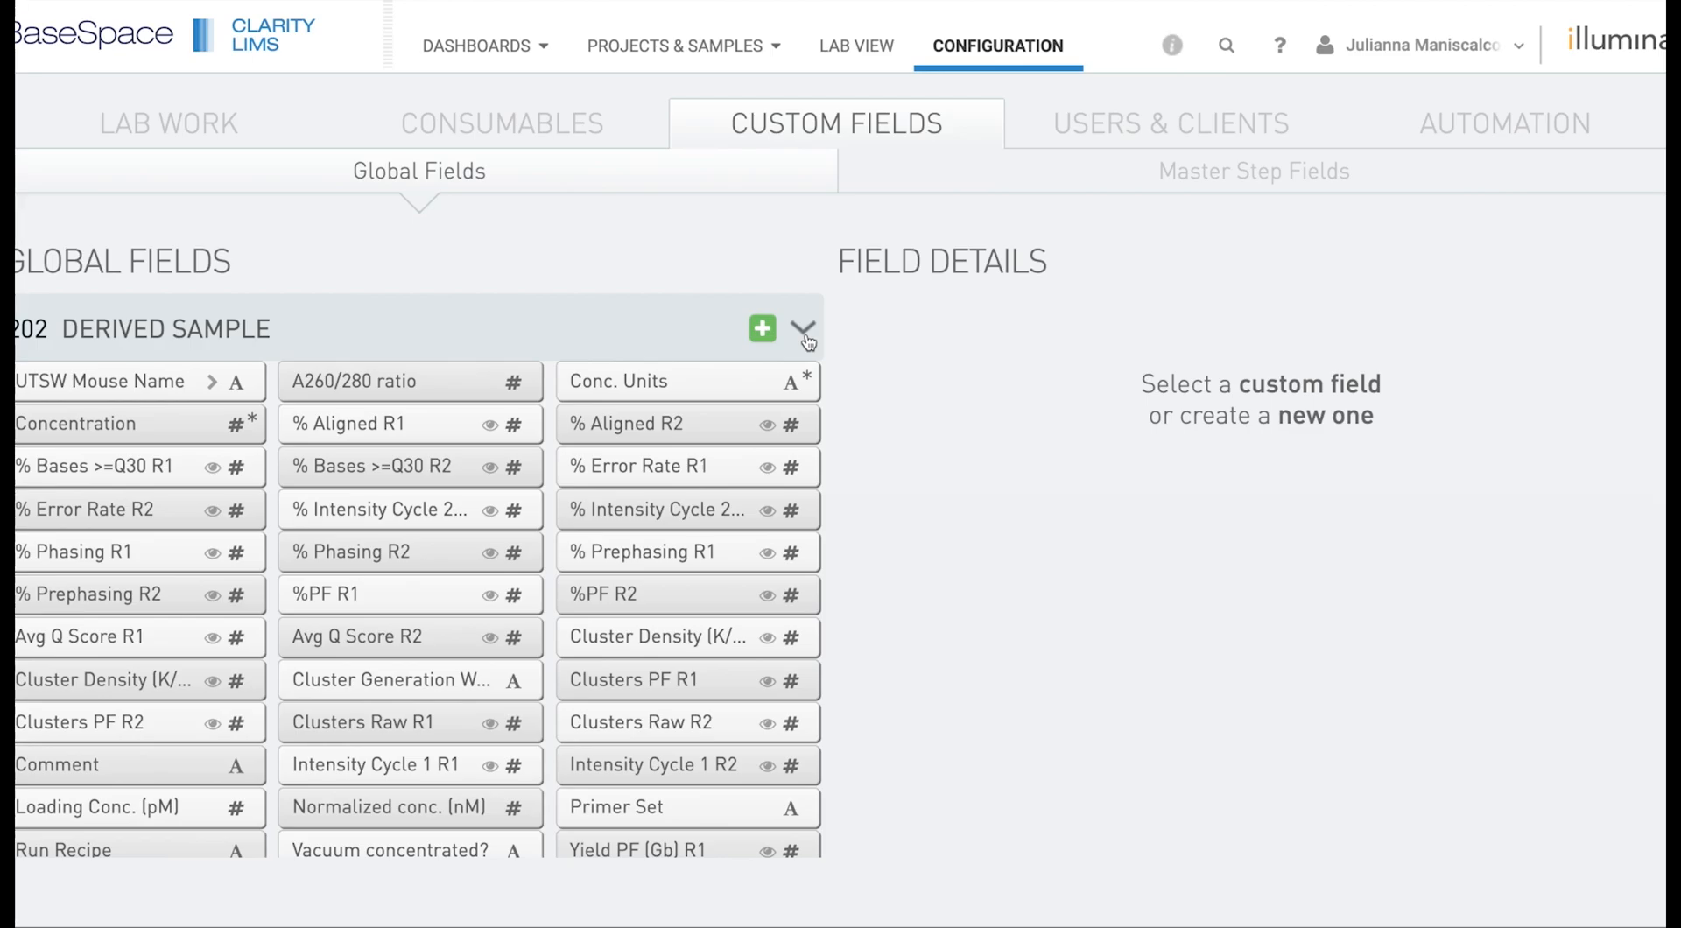
left_click(763, 333)
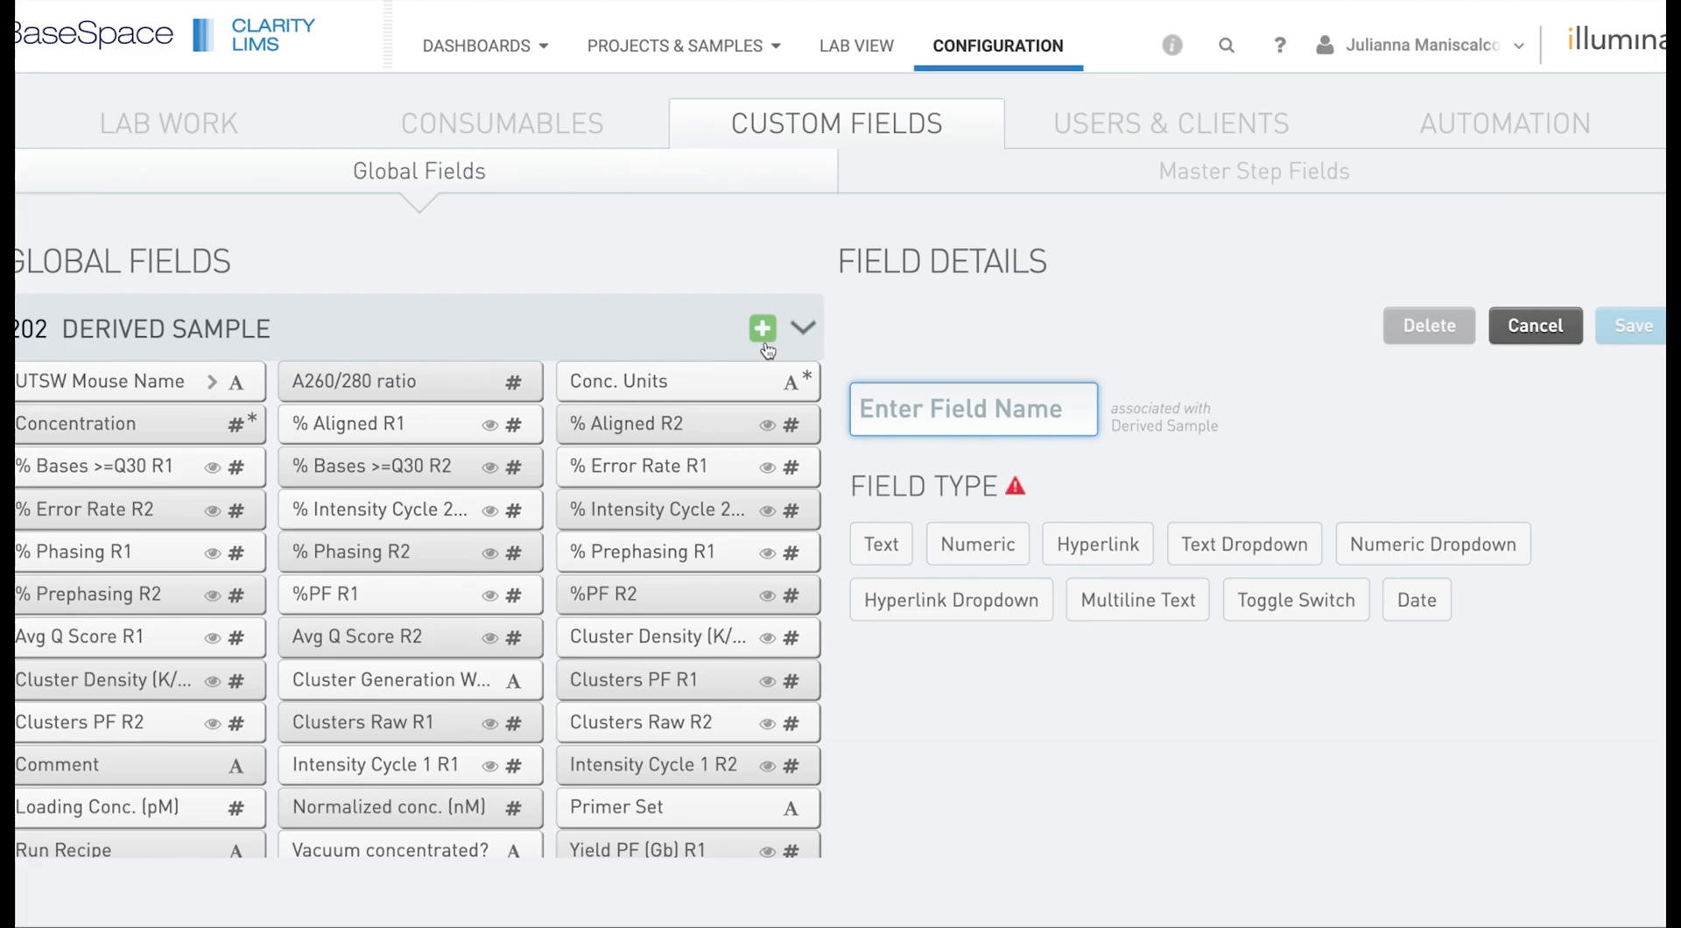
type("Assay to Run")
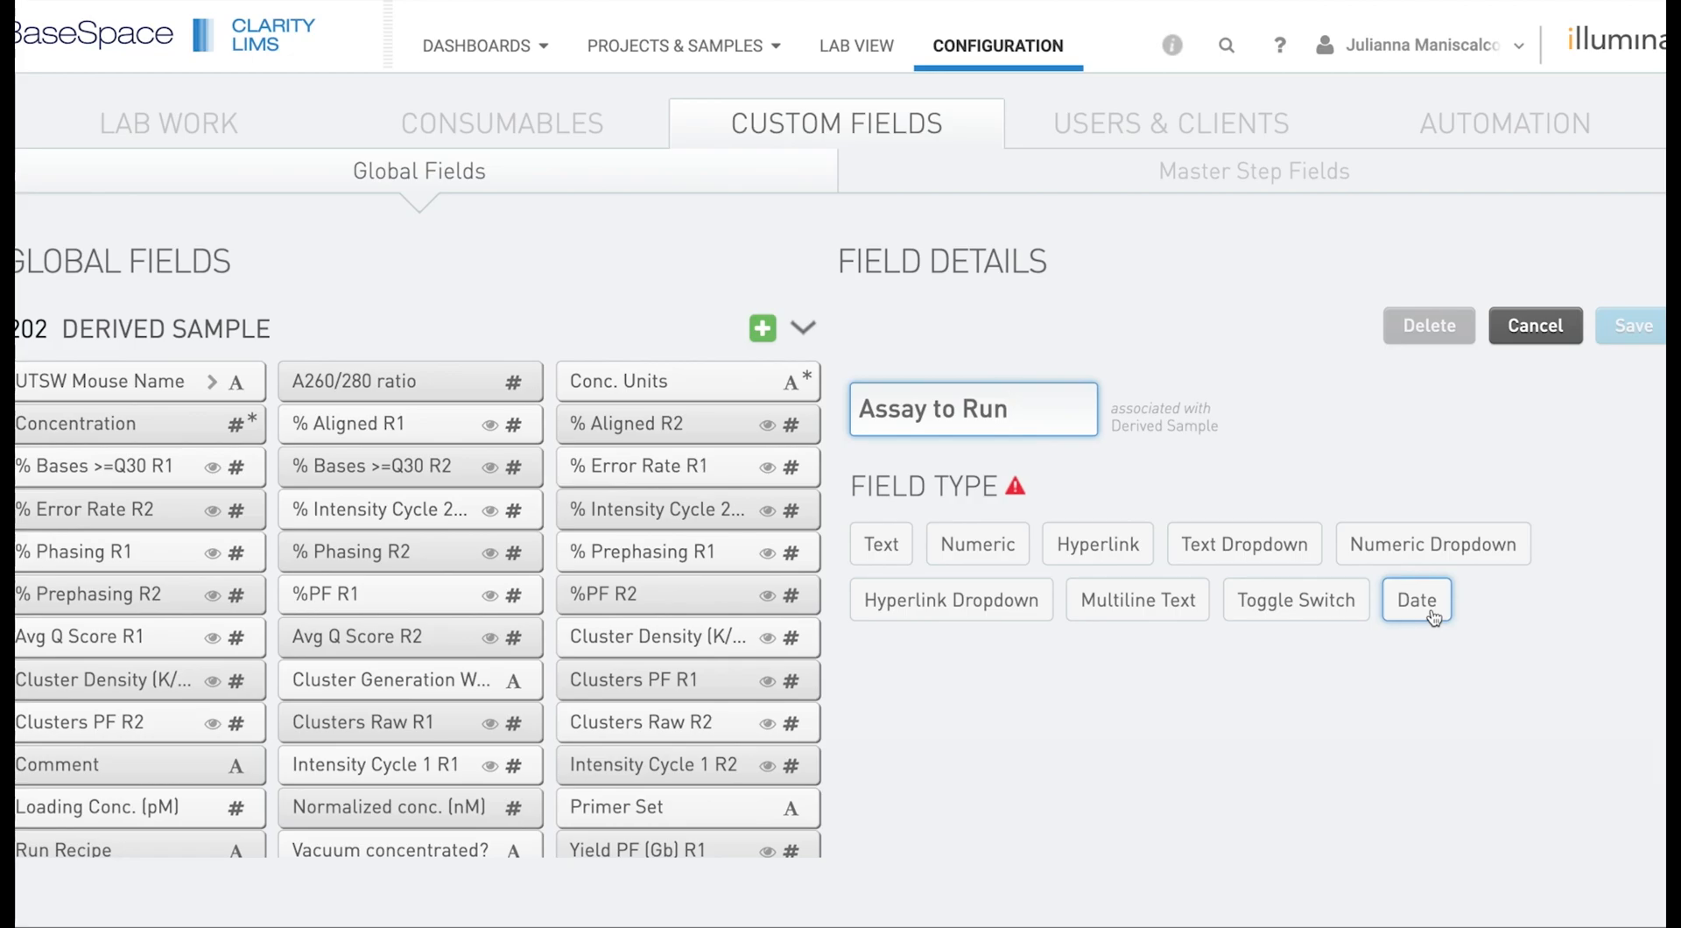
left_click(1274, 547)
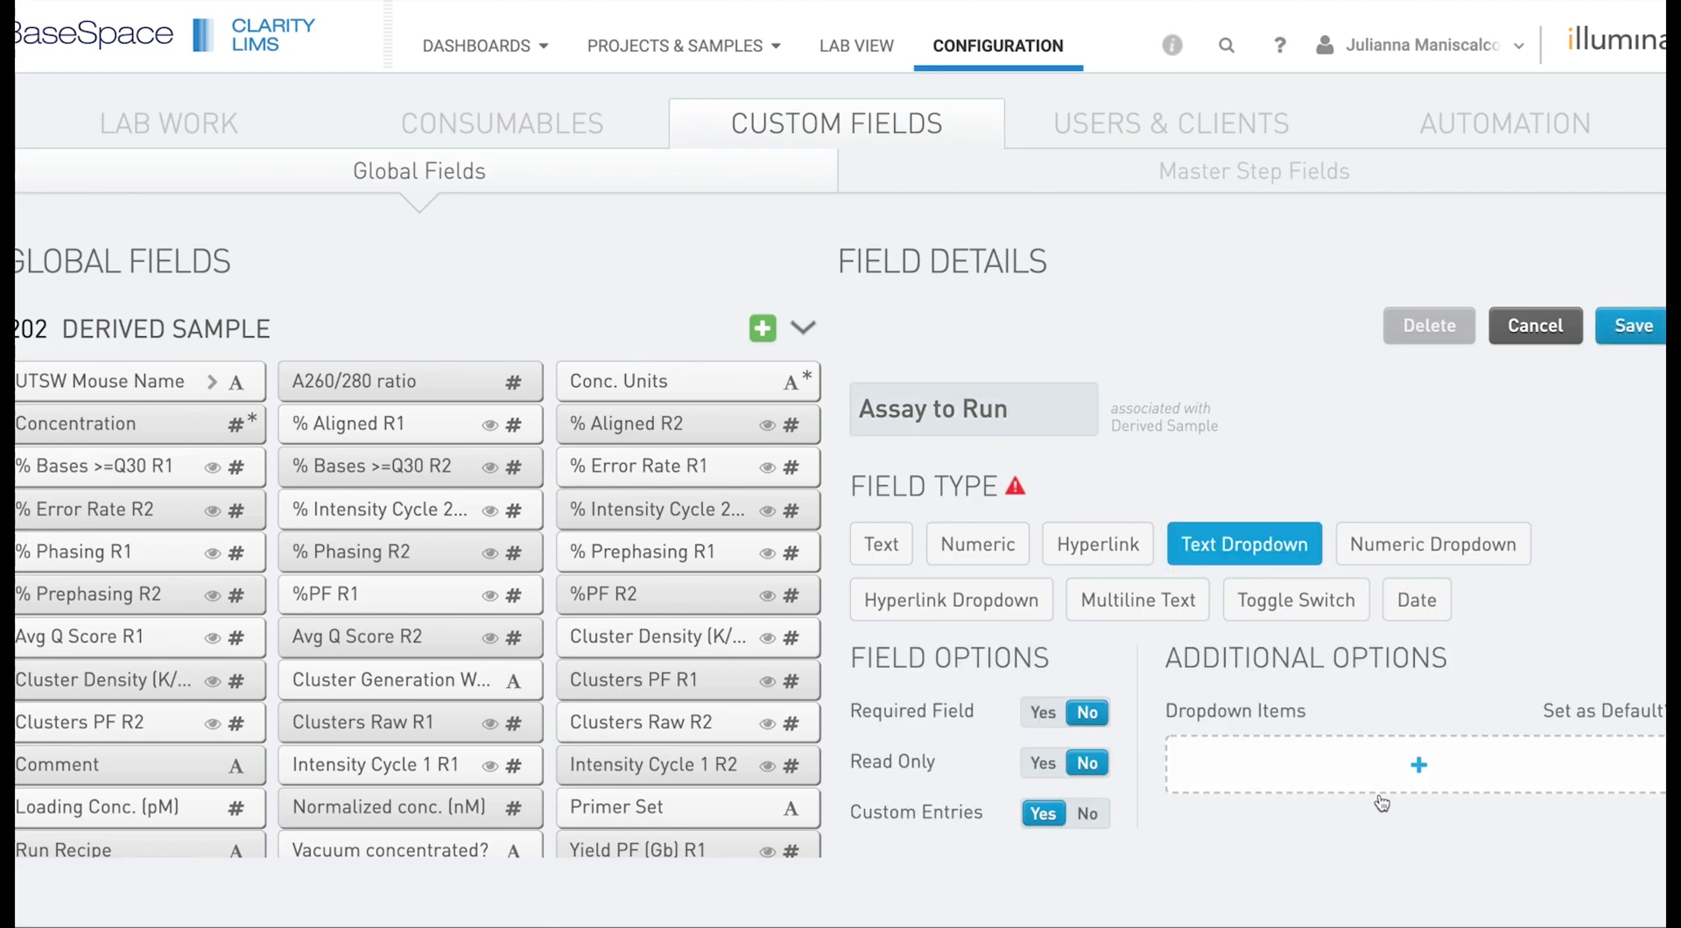
Add the dropdown items Assay 1, Assay 2 and Assay 3 to the Assay to Run field.
left_click(1408, 774)
type("A")
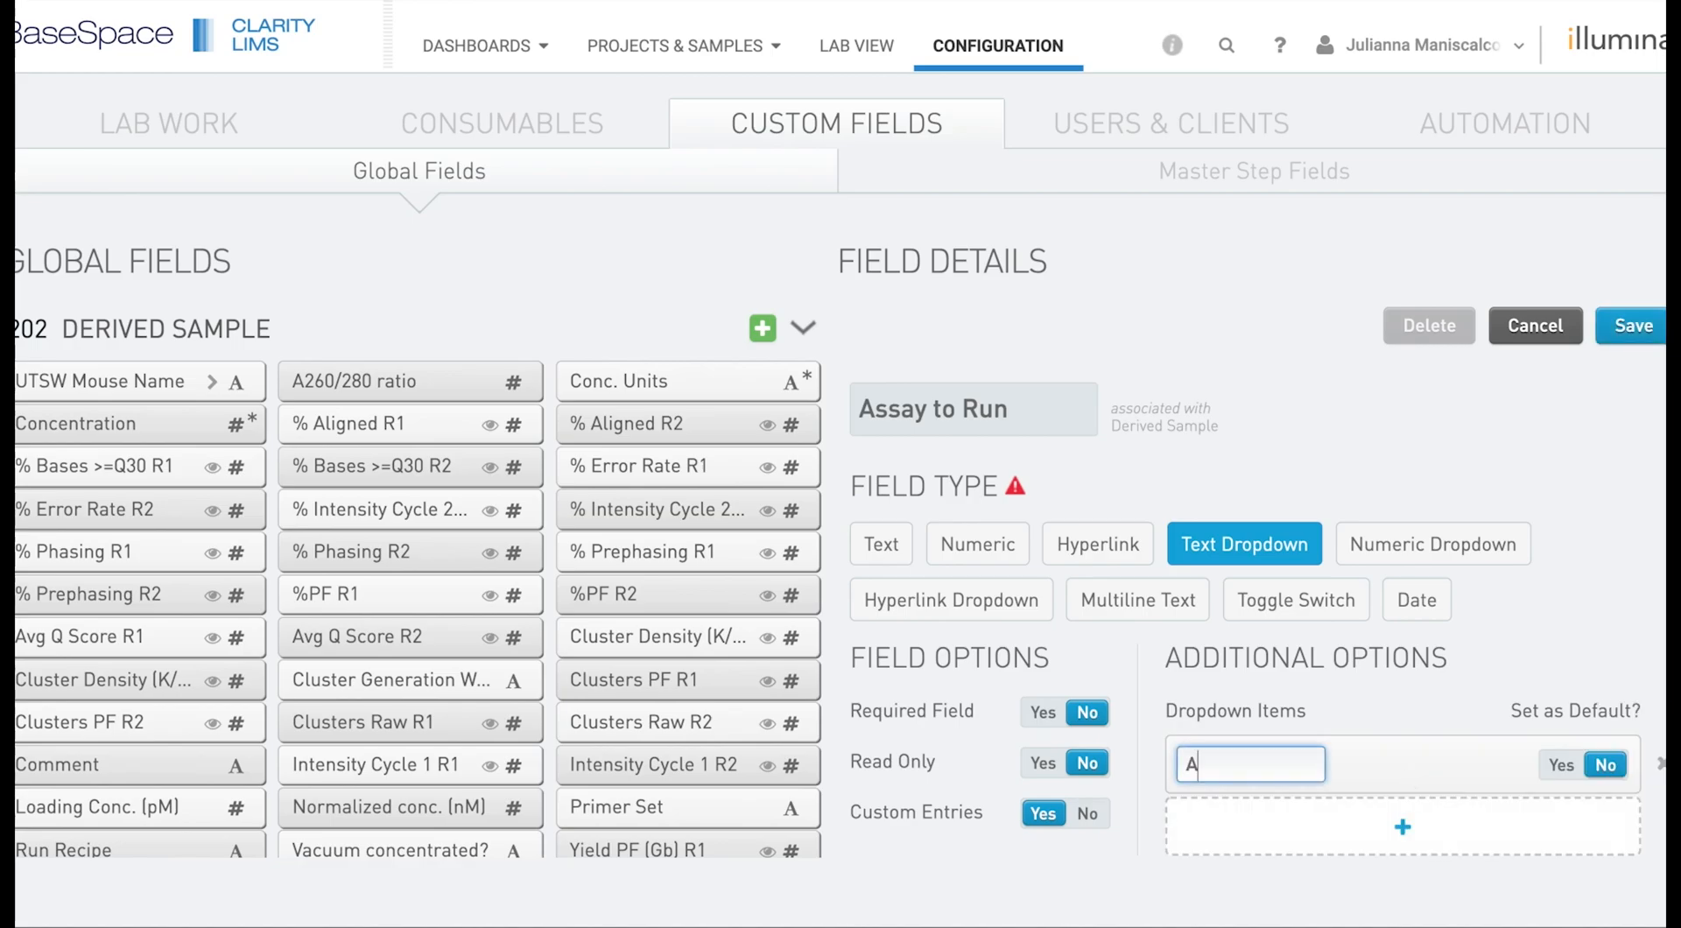
type("ssay 1")
left_click(1429, 814)
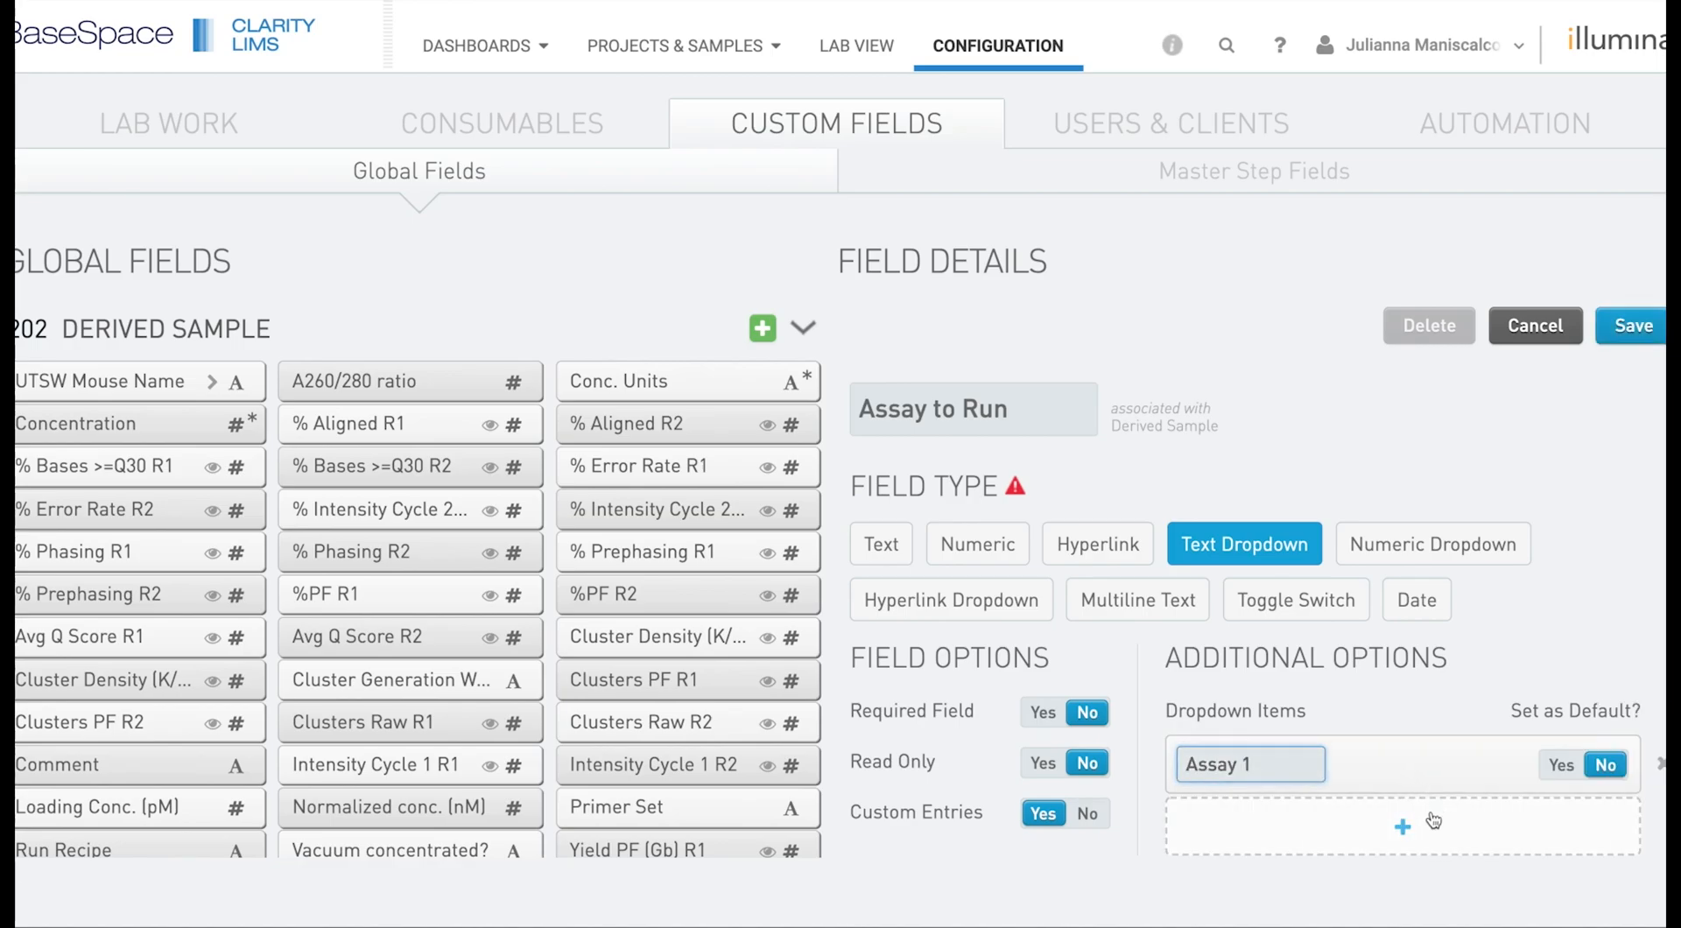
type("Assay 2")
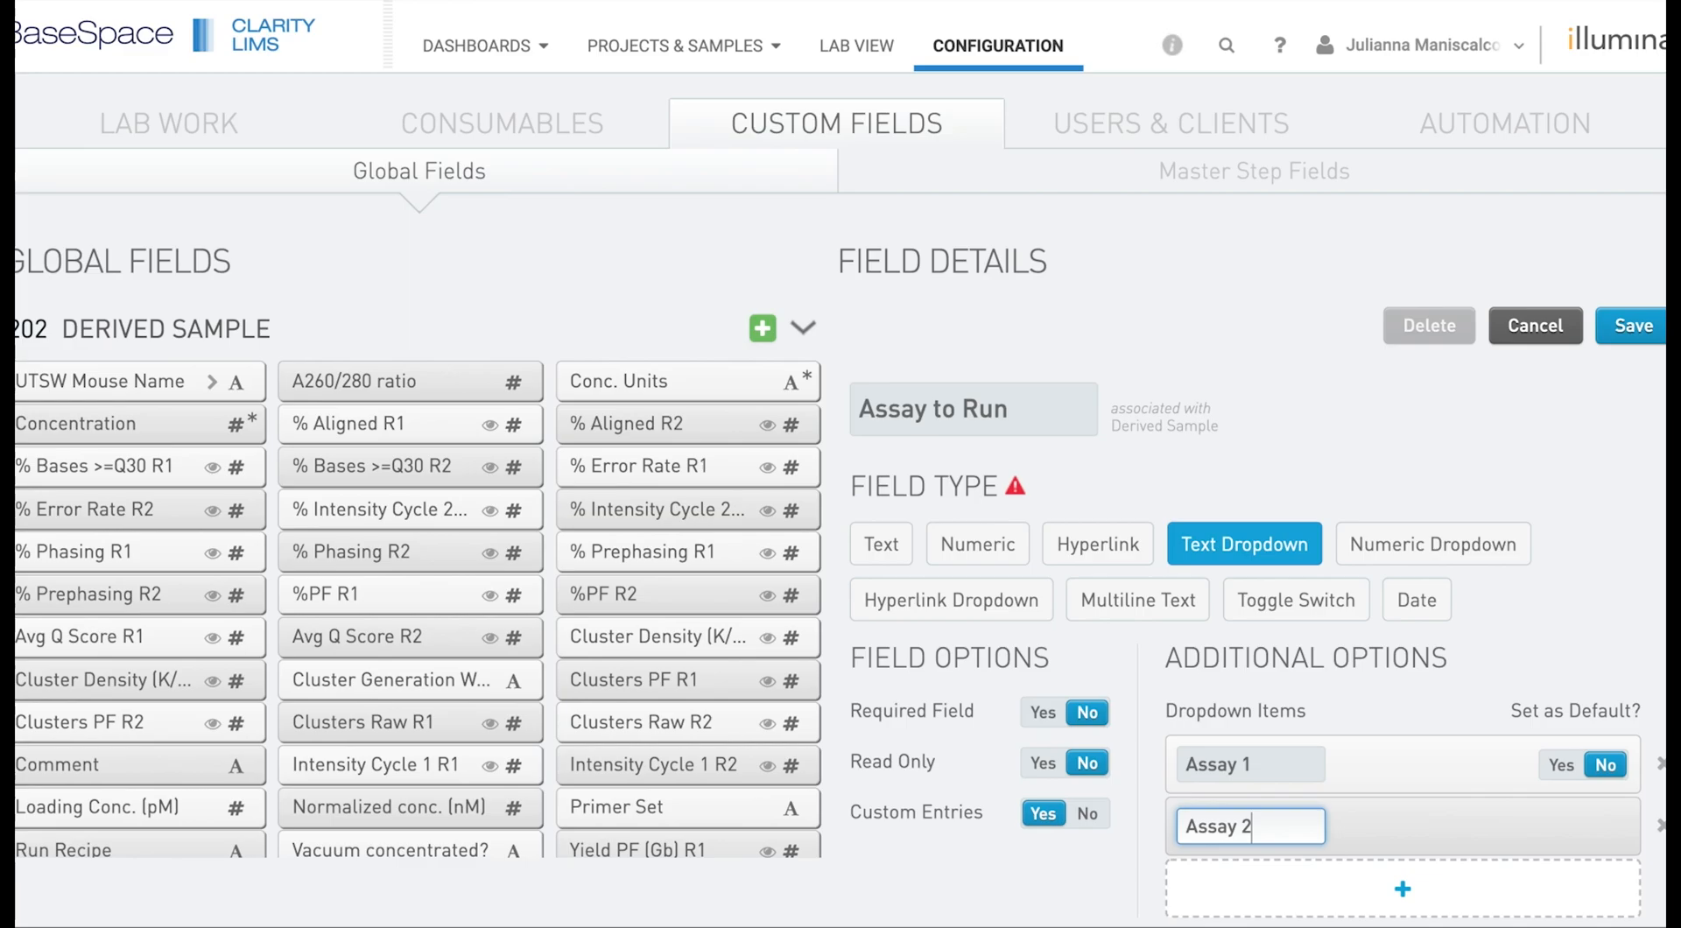
left_click(1435, 879)
scroll(1436, 886, "down", 1)
type("Assay ")
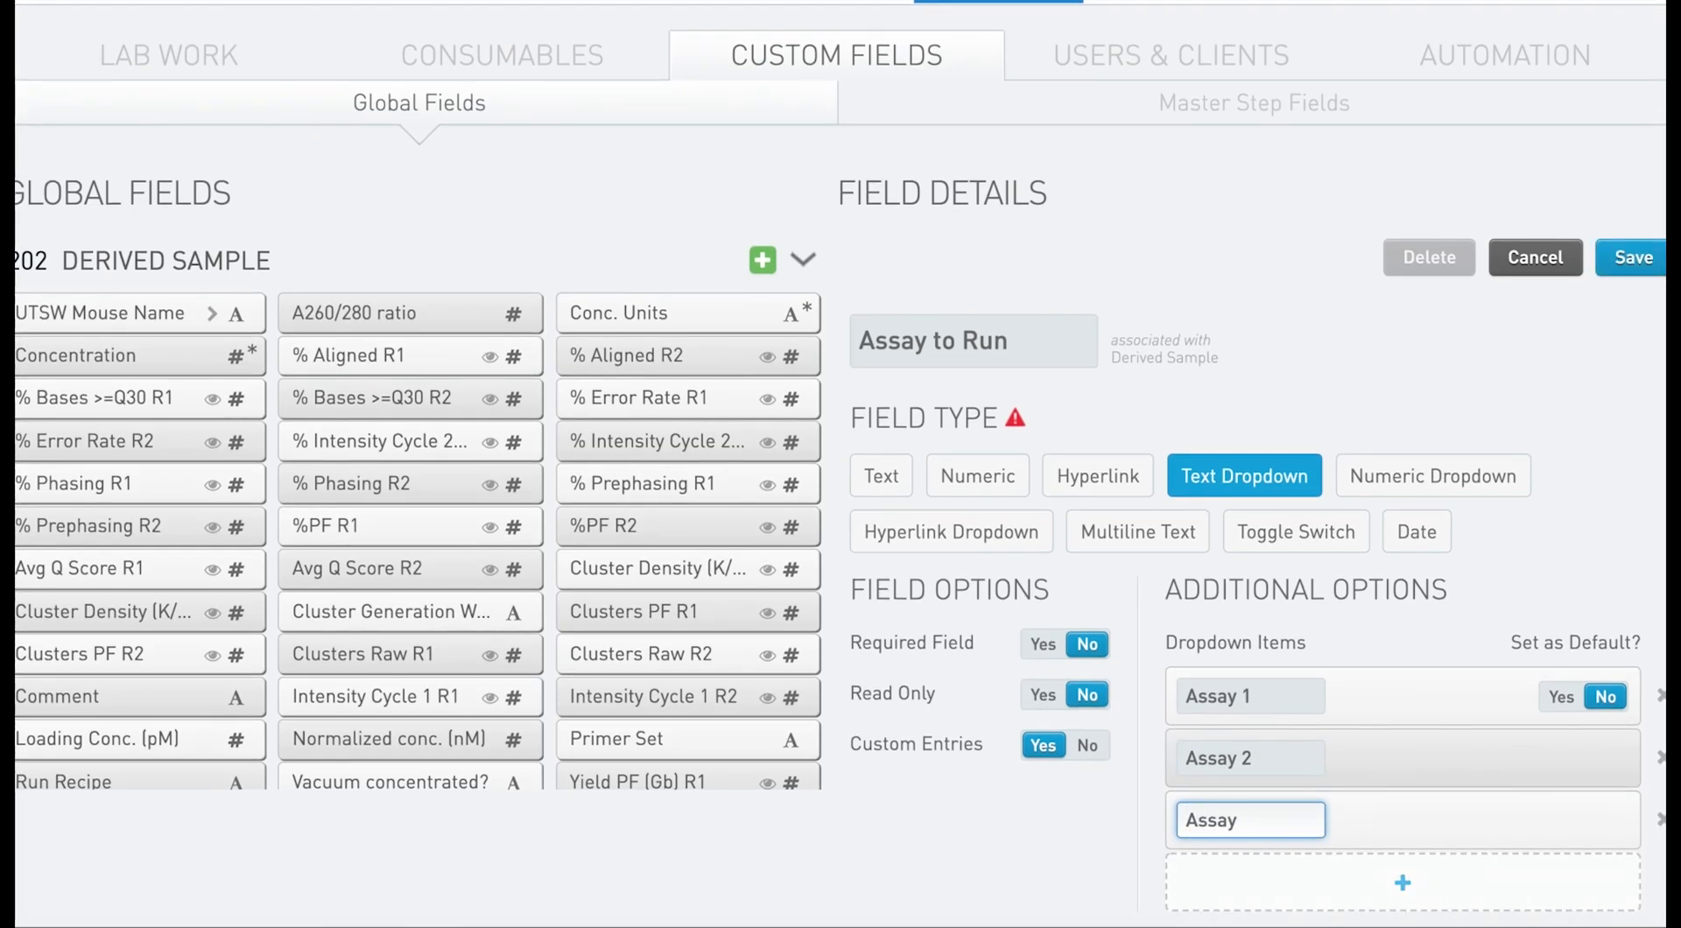
type("3")
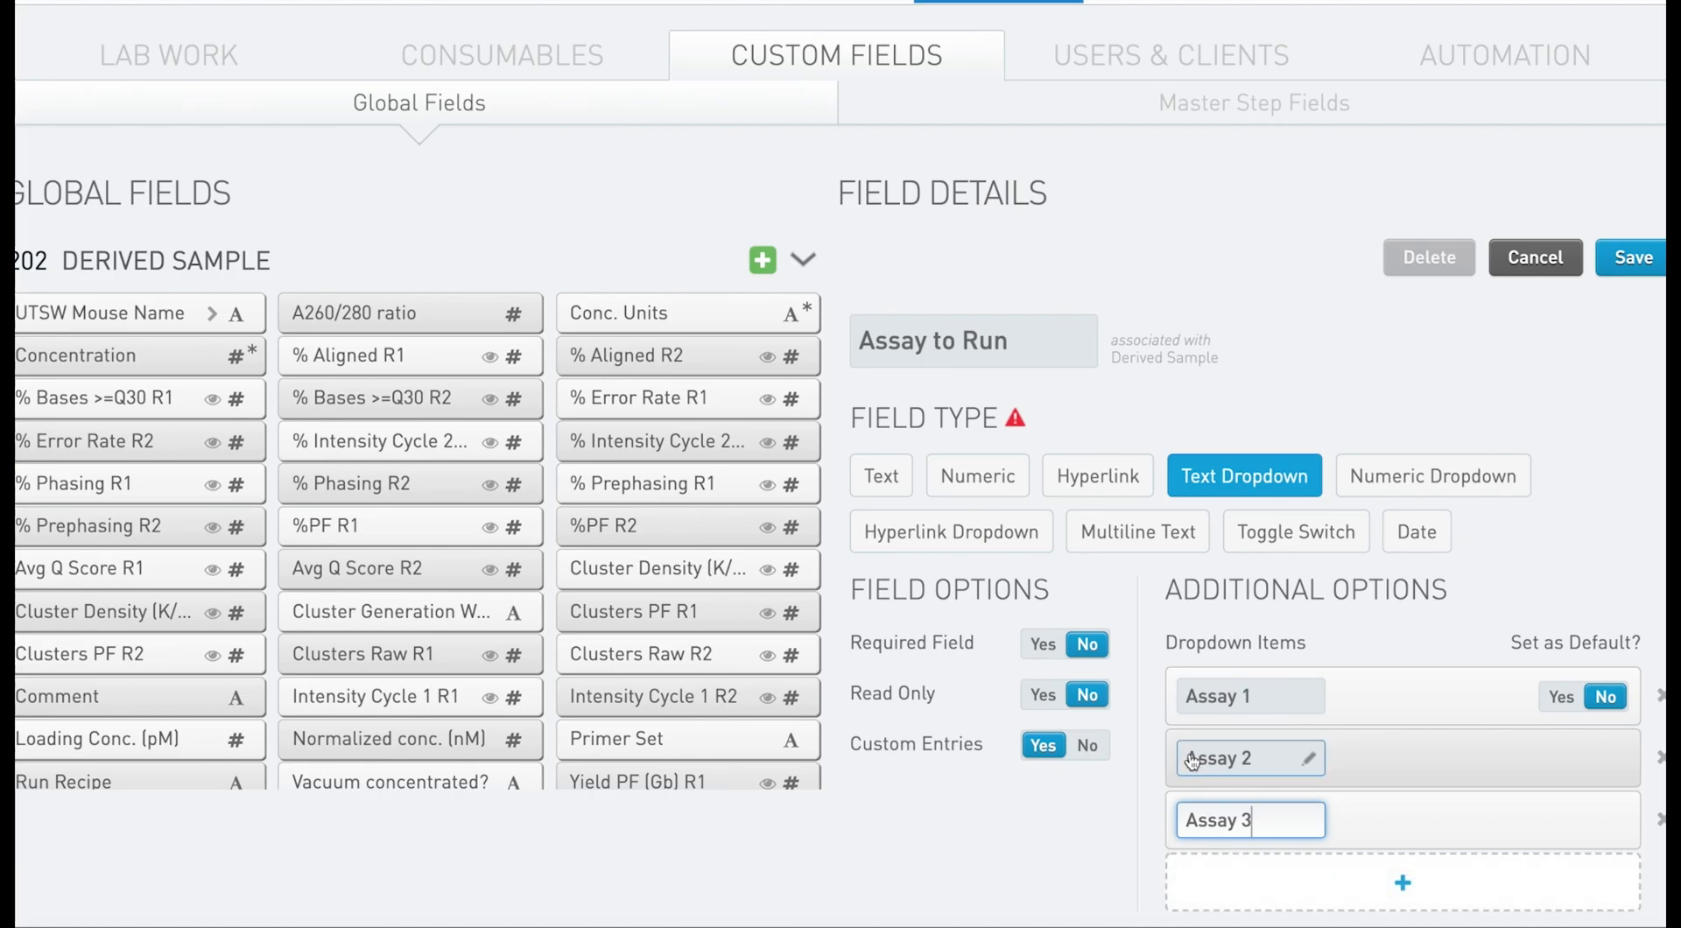
Make the Assay to Run field required, disallow custom entries and save the field.
left_click(1055, 647)
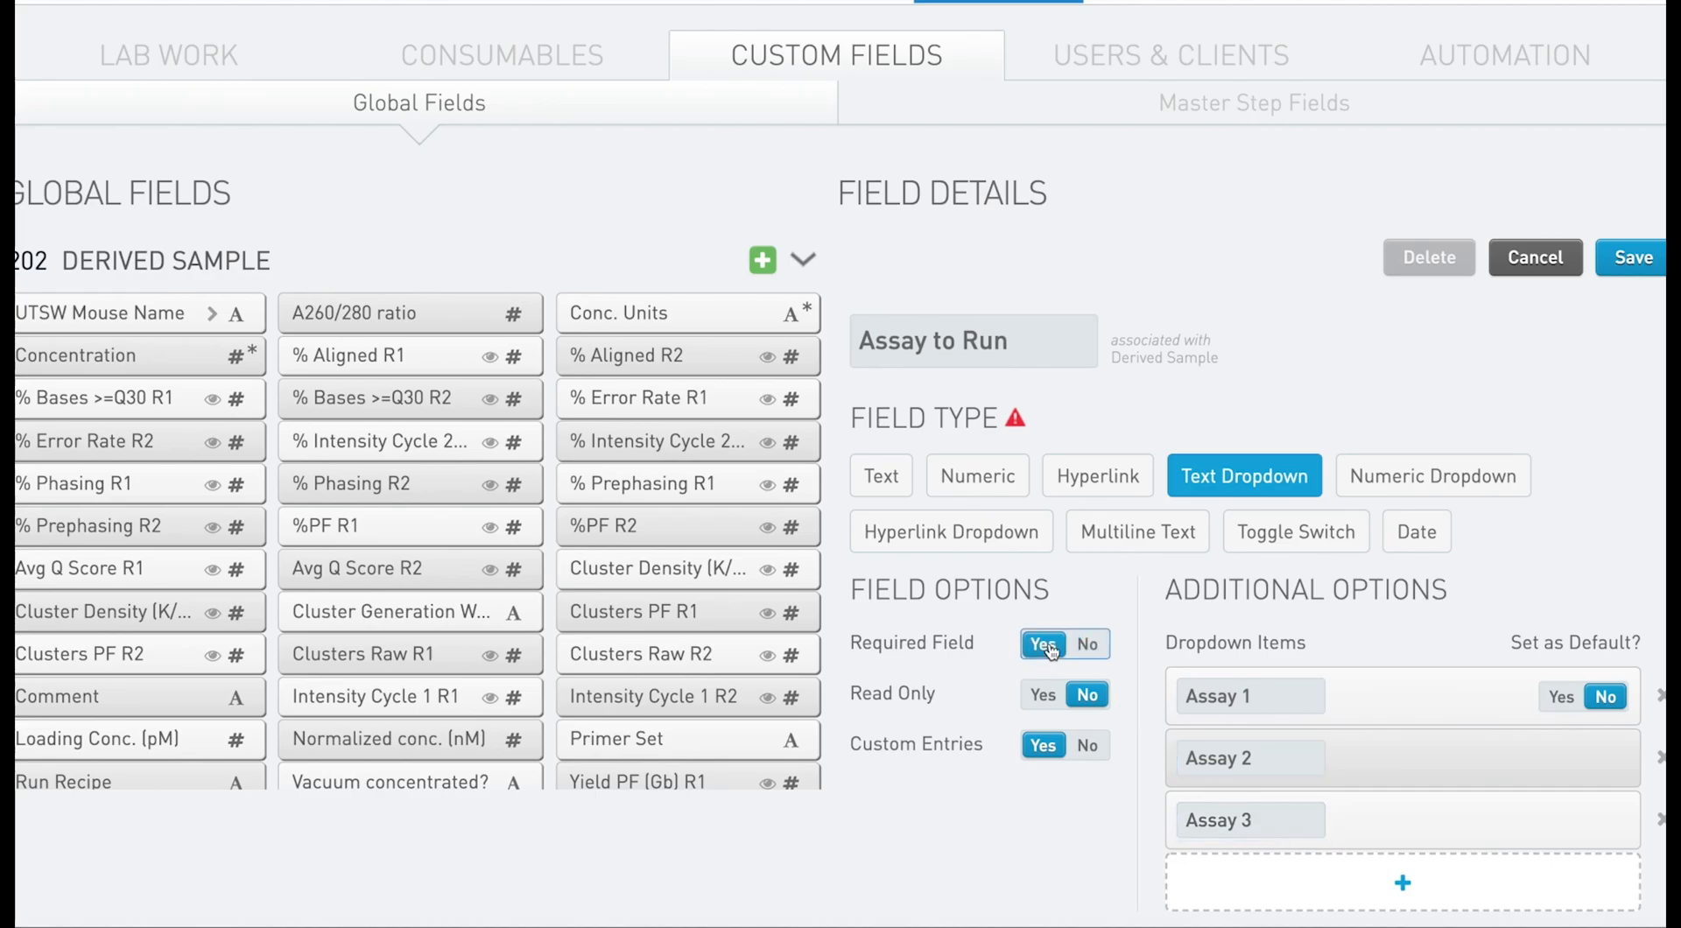
left_click(1094, 750)
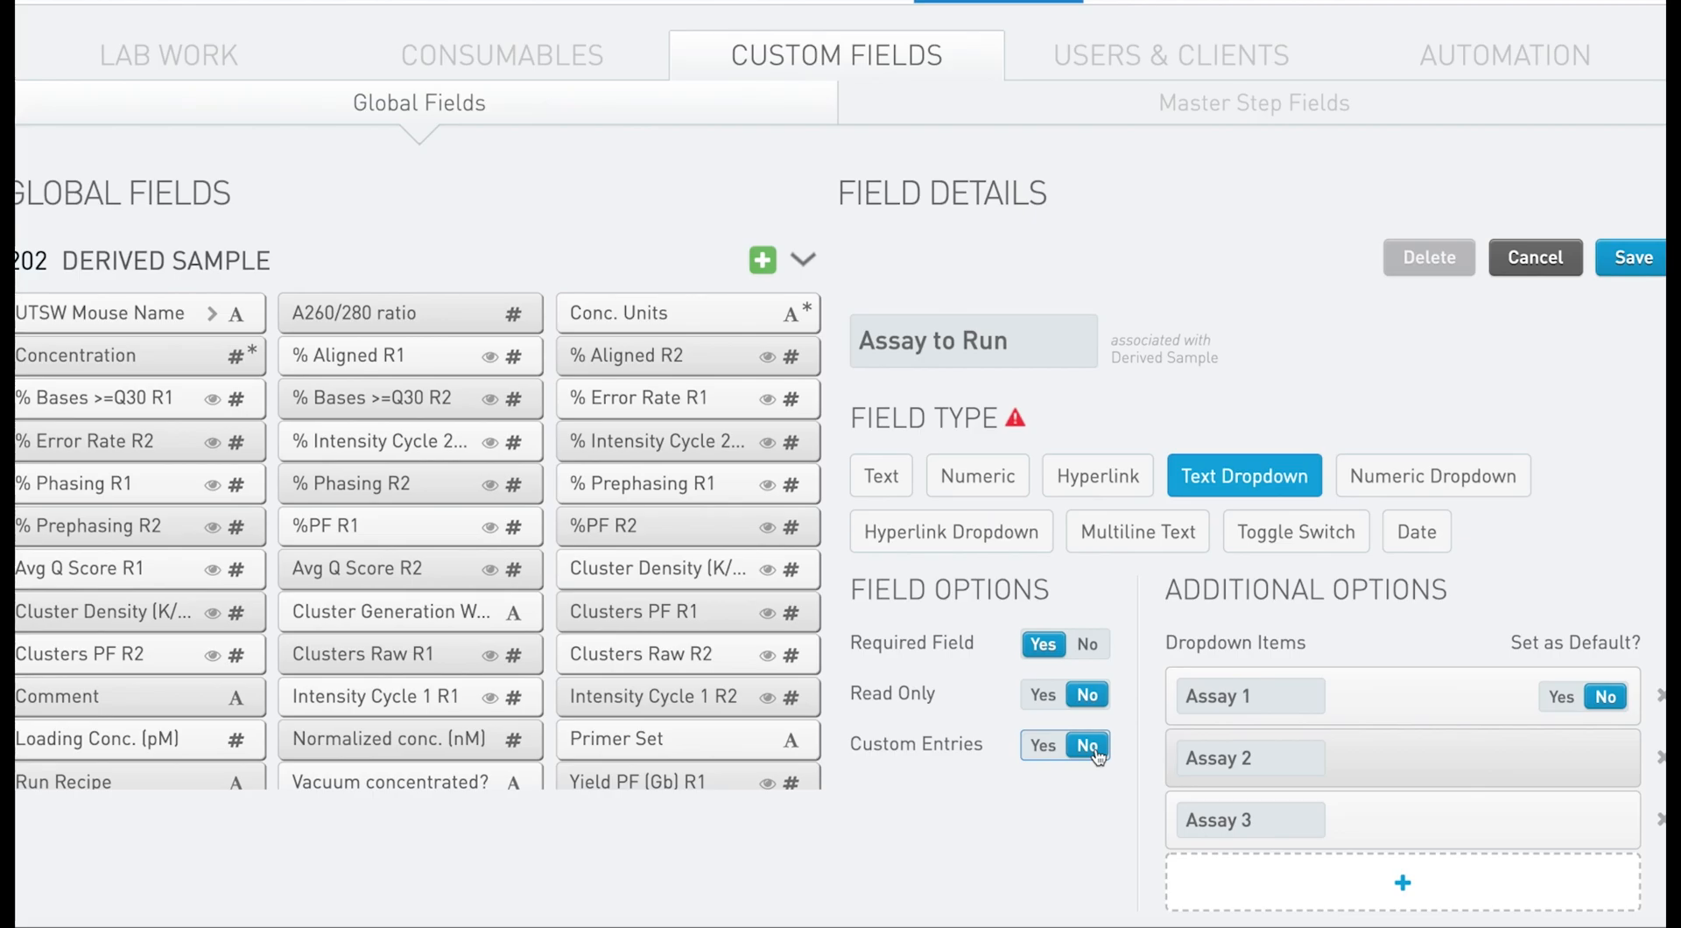
left_click(1632, 260)
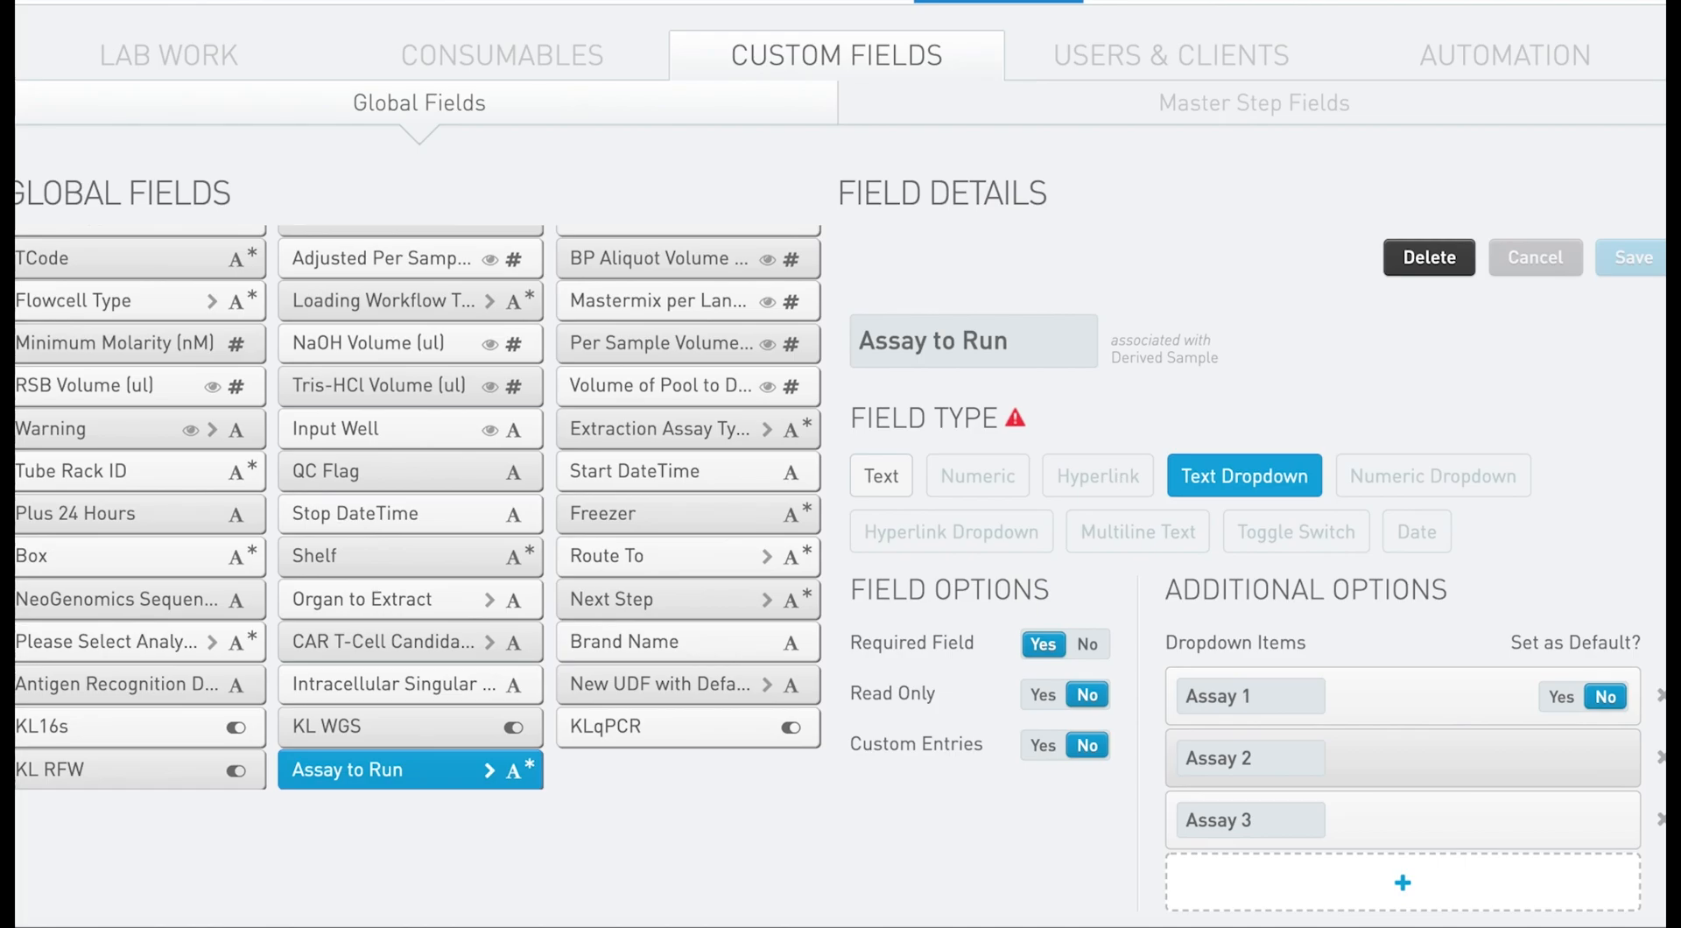
Open the Record Details settings of the No Output v1.0 step in the Clarity Training Videos v1.0 protocol.
left_click(198, 69)
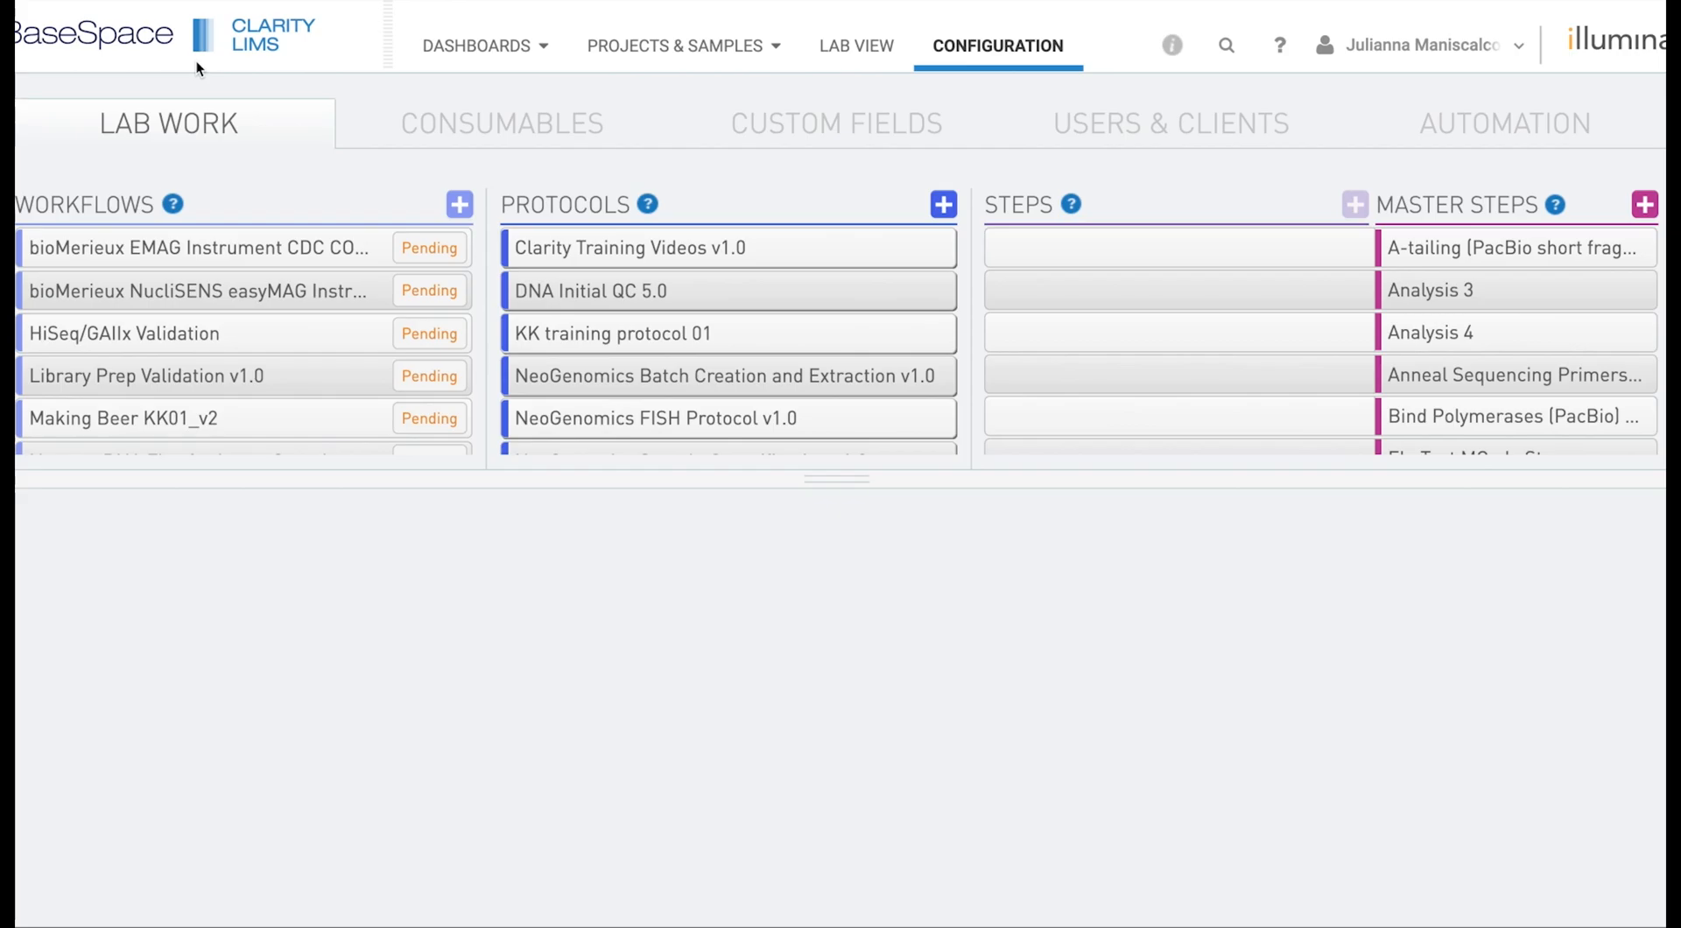
left_click(615, 246)
left_click(1095, 254)
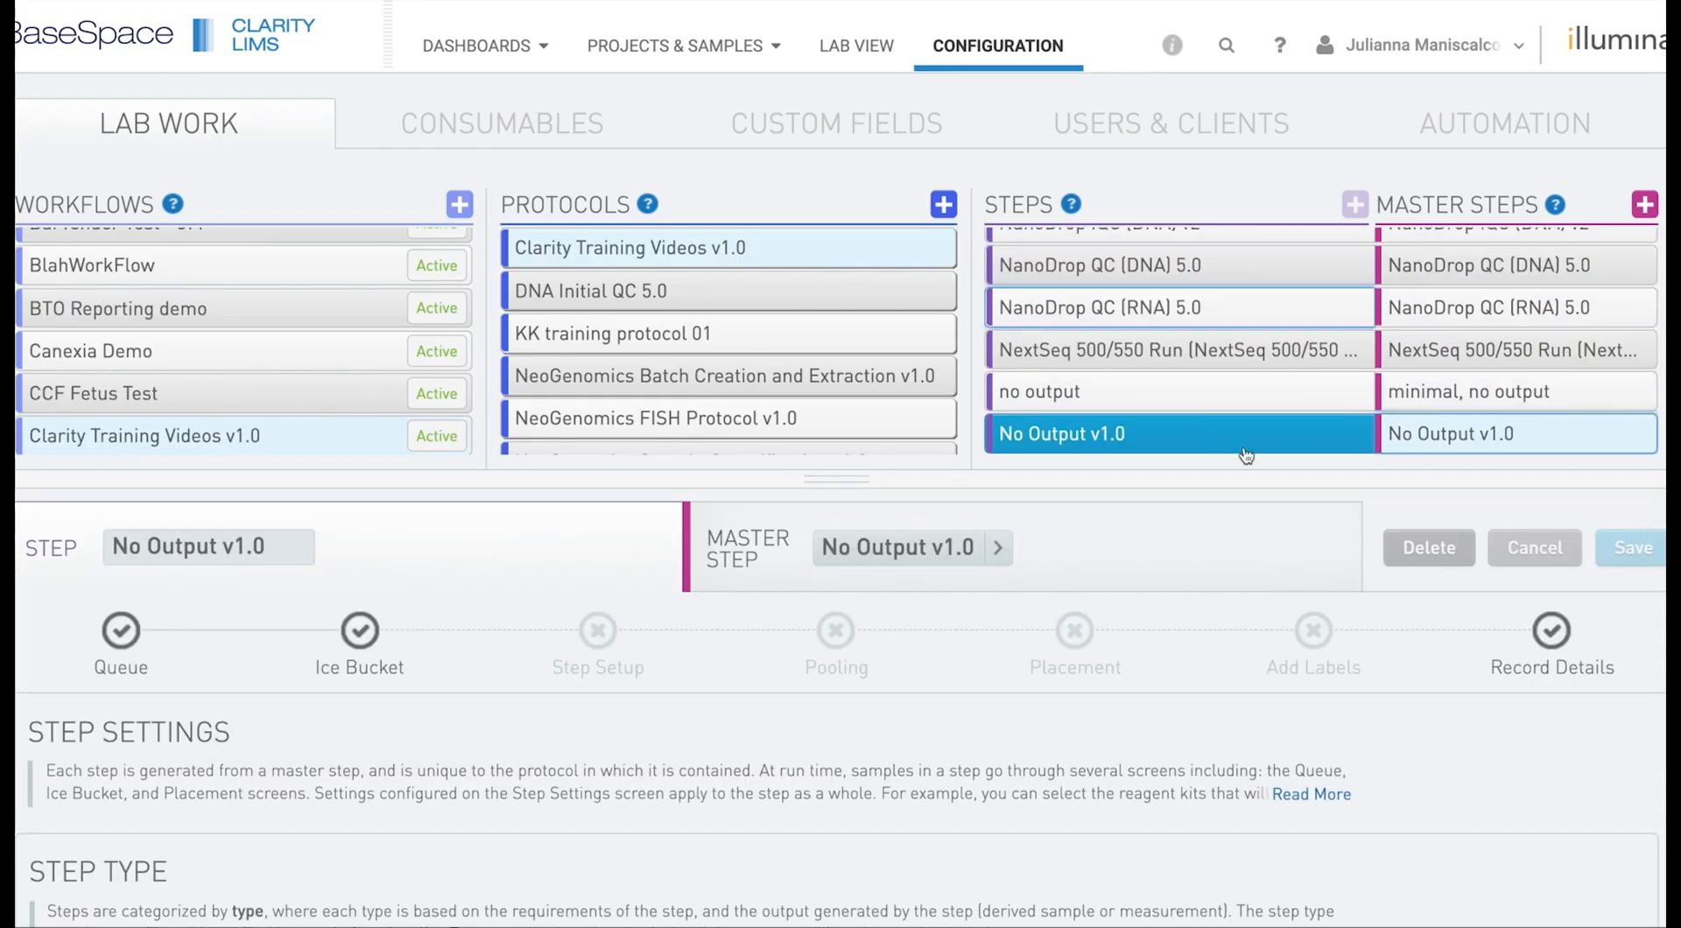
left_click(1556, 645)
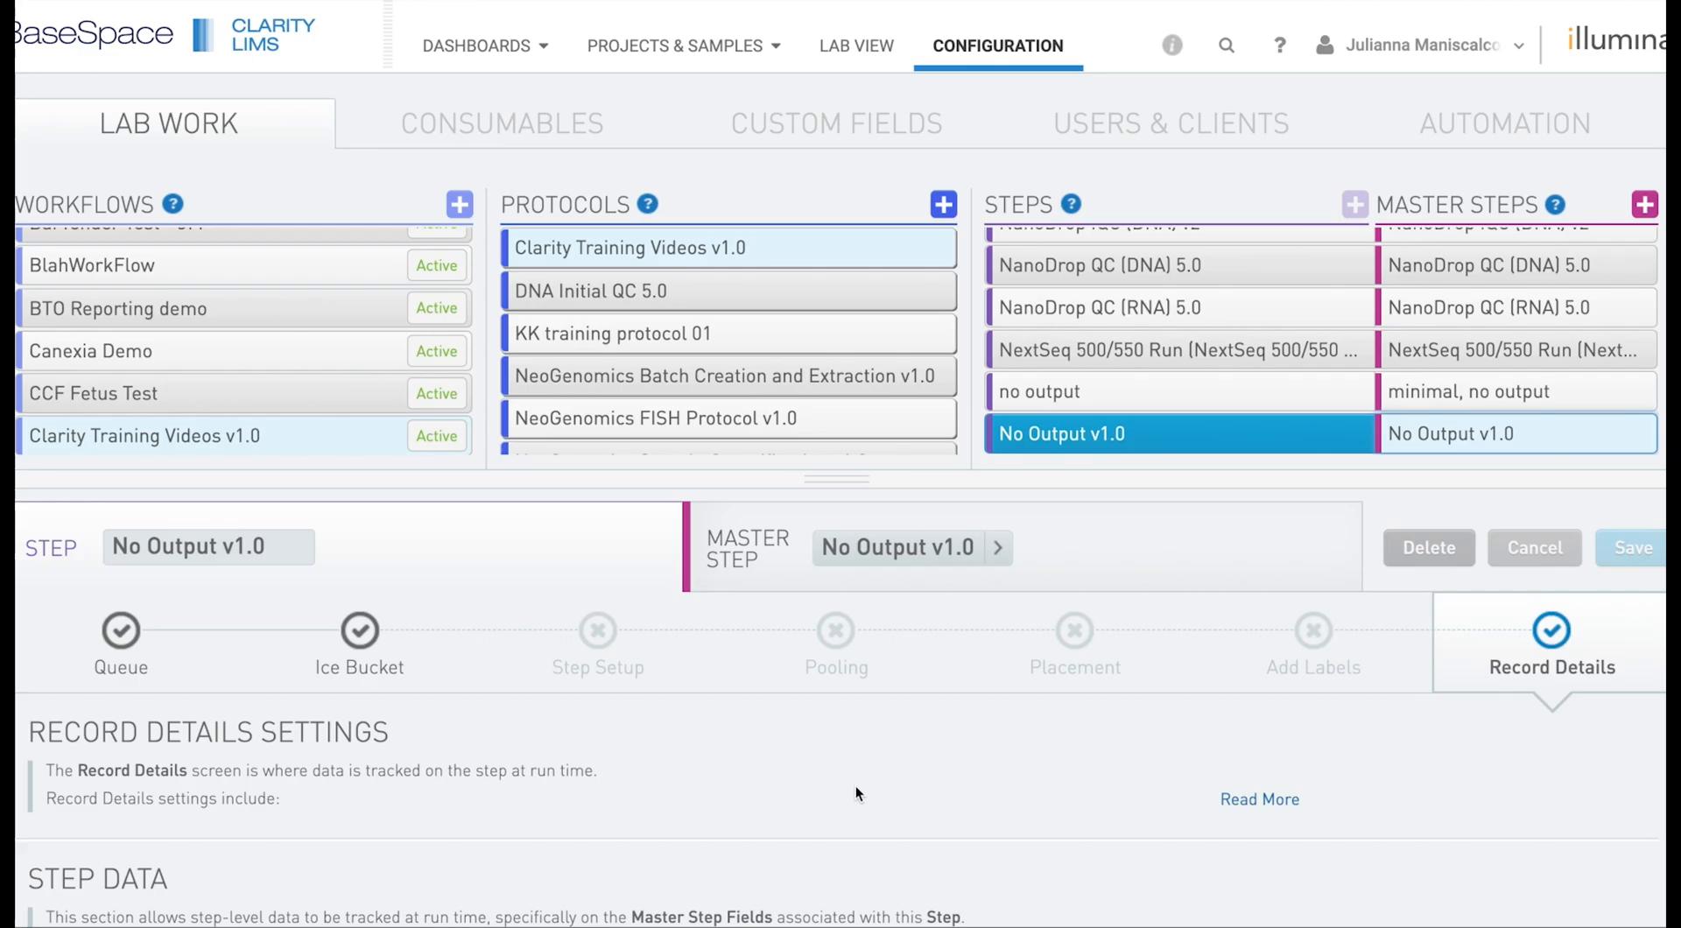
Add the derived sample field Assay to Run as a column of the step's sample table.
scroll(855, 785, "down", 2)
scroll(855, 790, "down", 11)
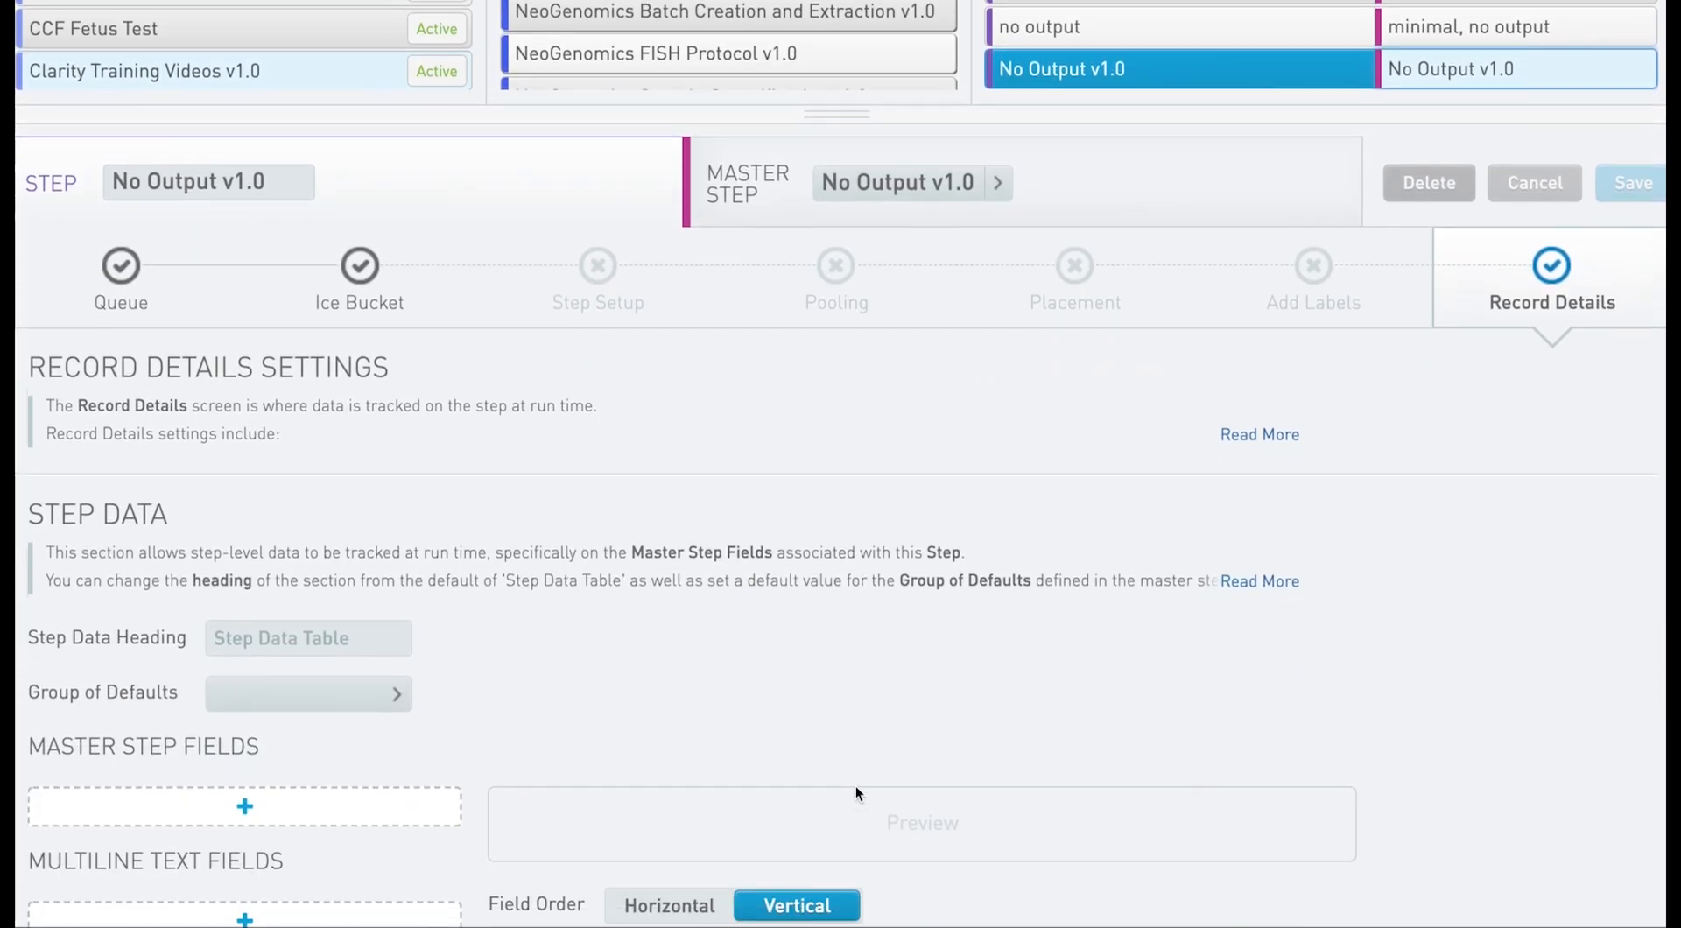
scroll(856, 787, "down", 2)
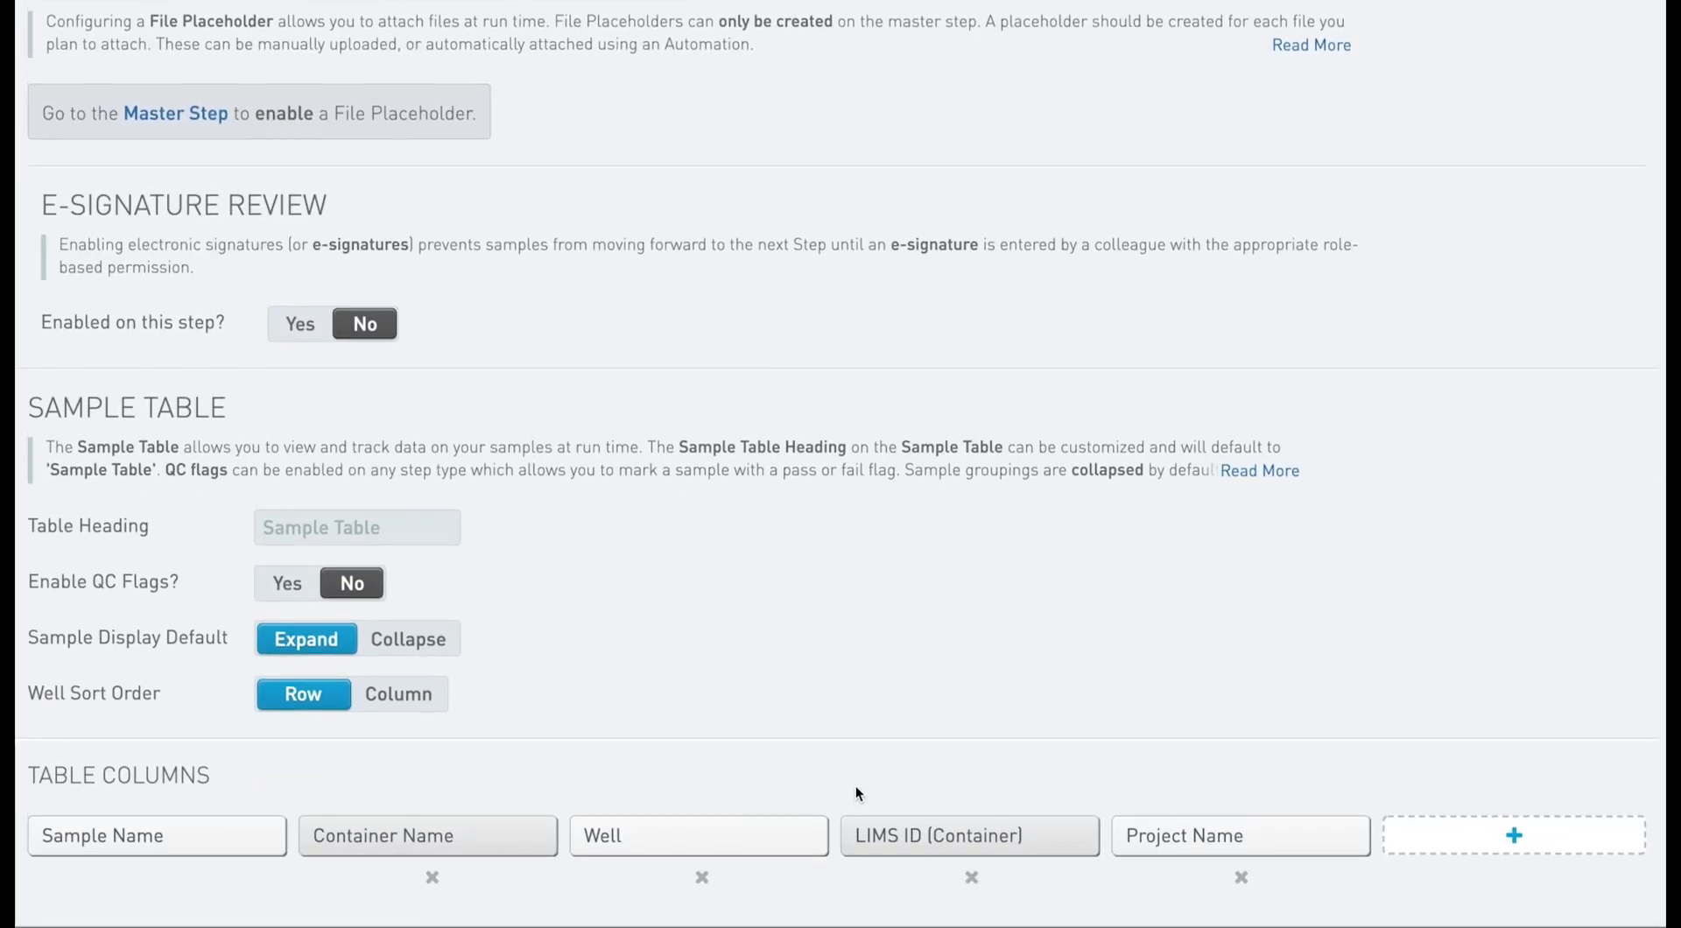
left_click(1479, 837)
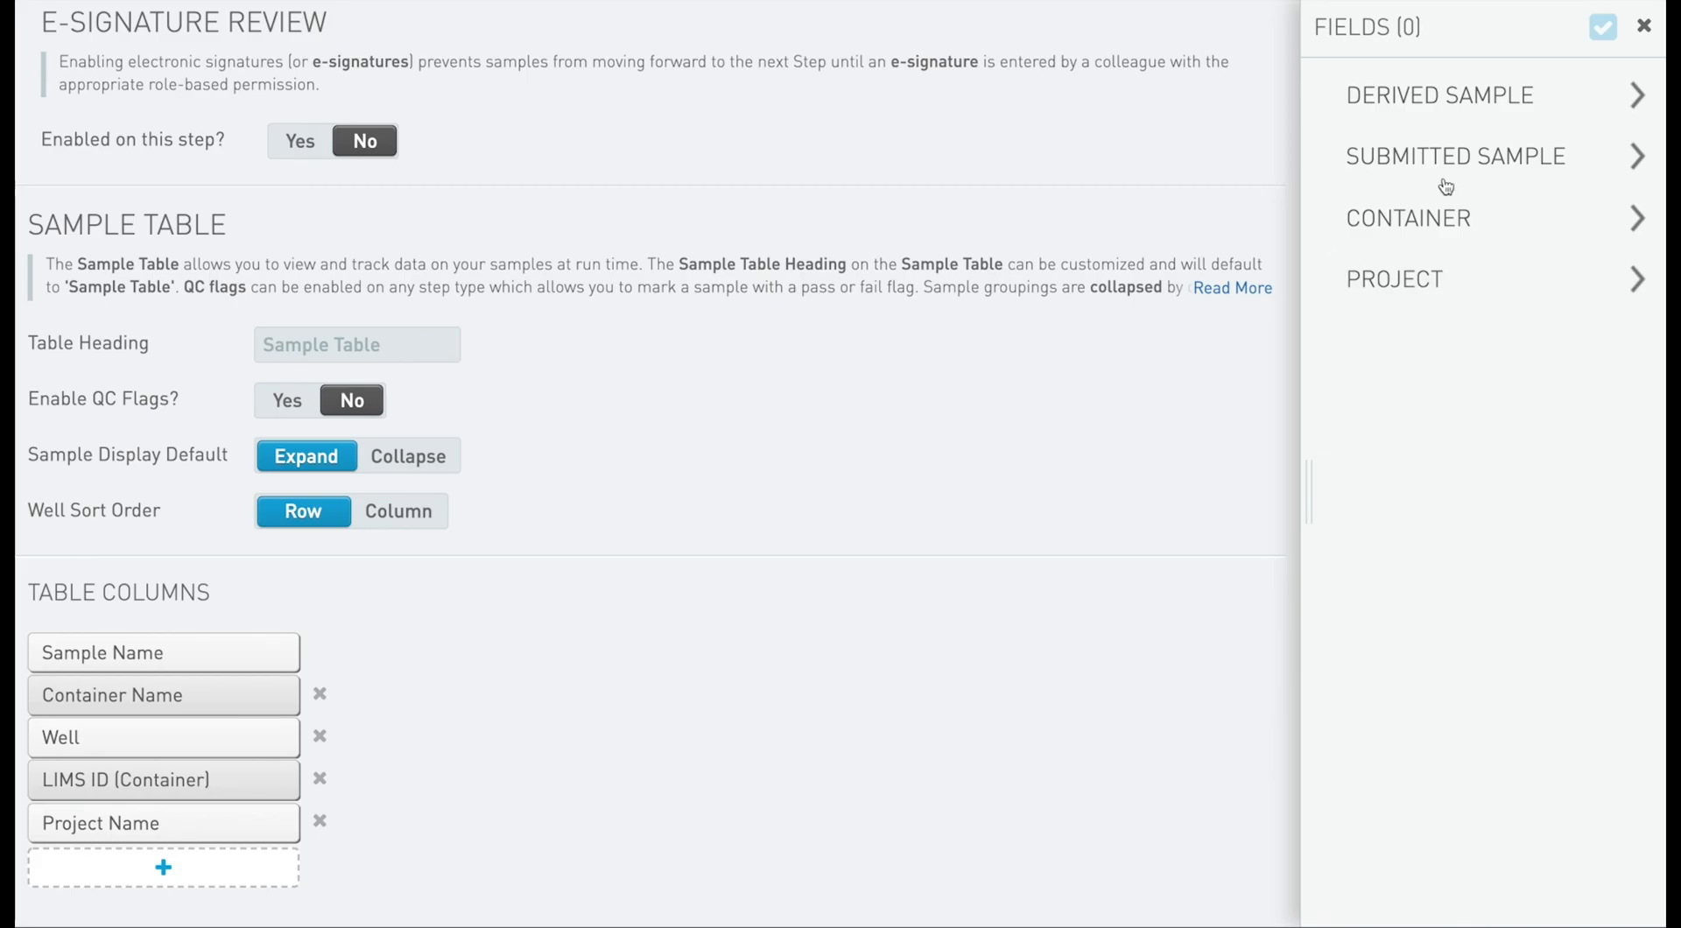
left_click(1611, 100)
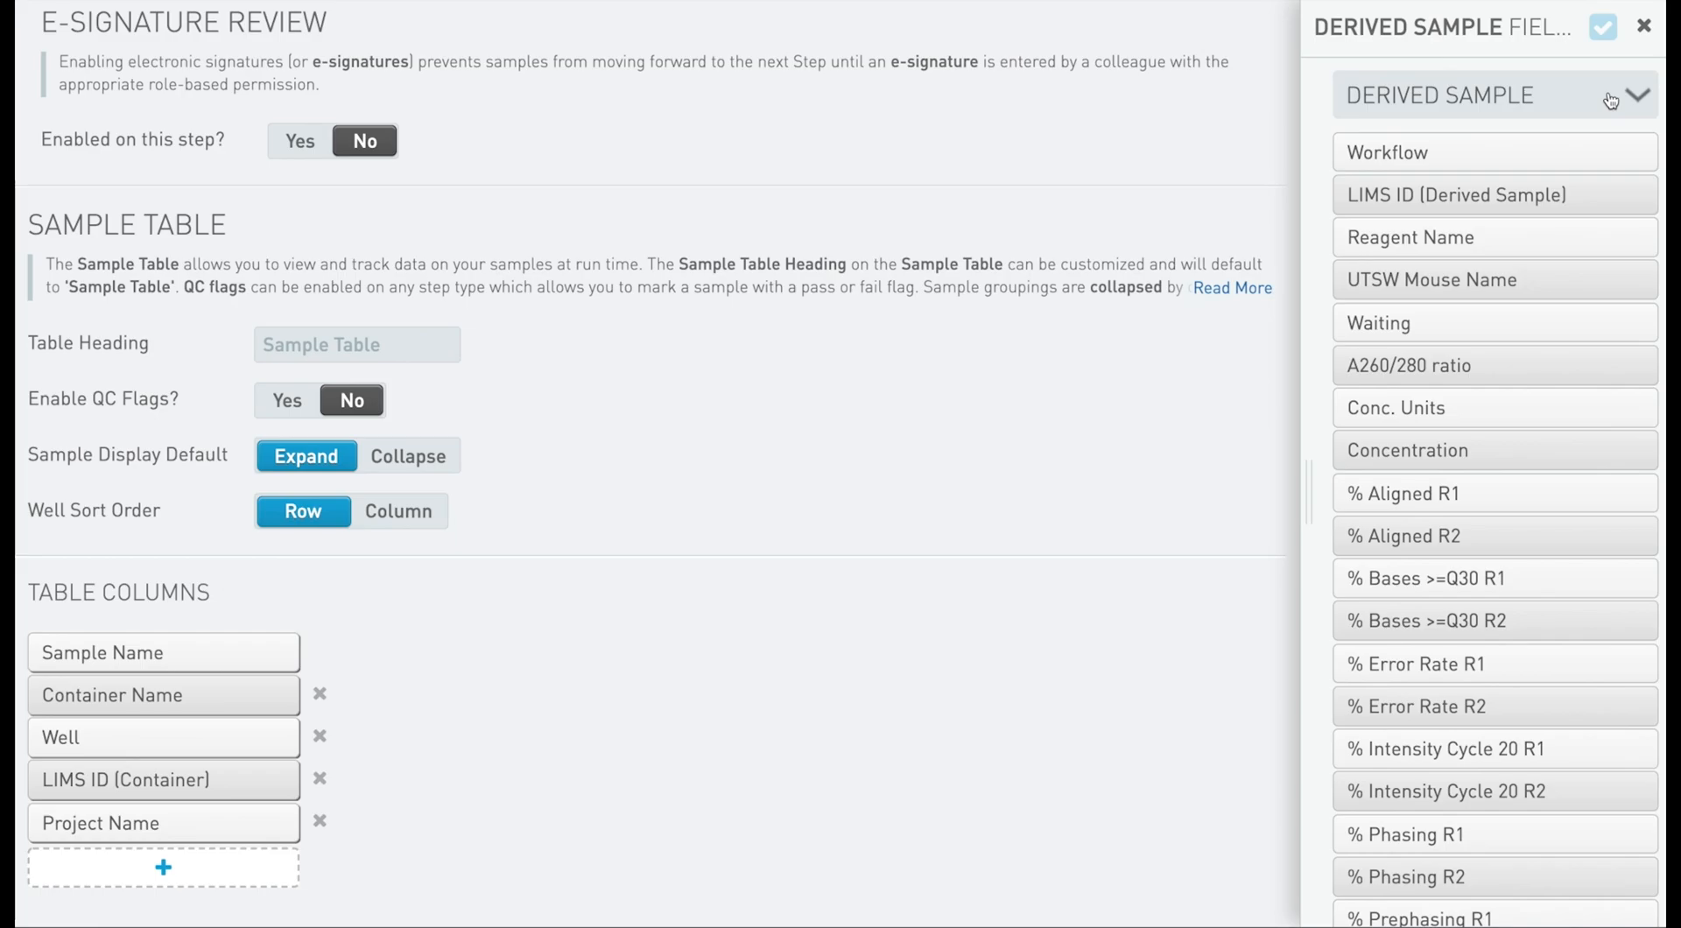
scroll(1620, 454, "down", 15)
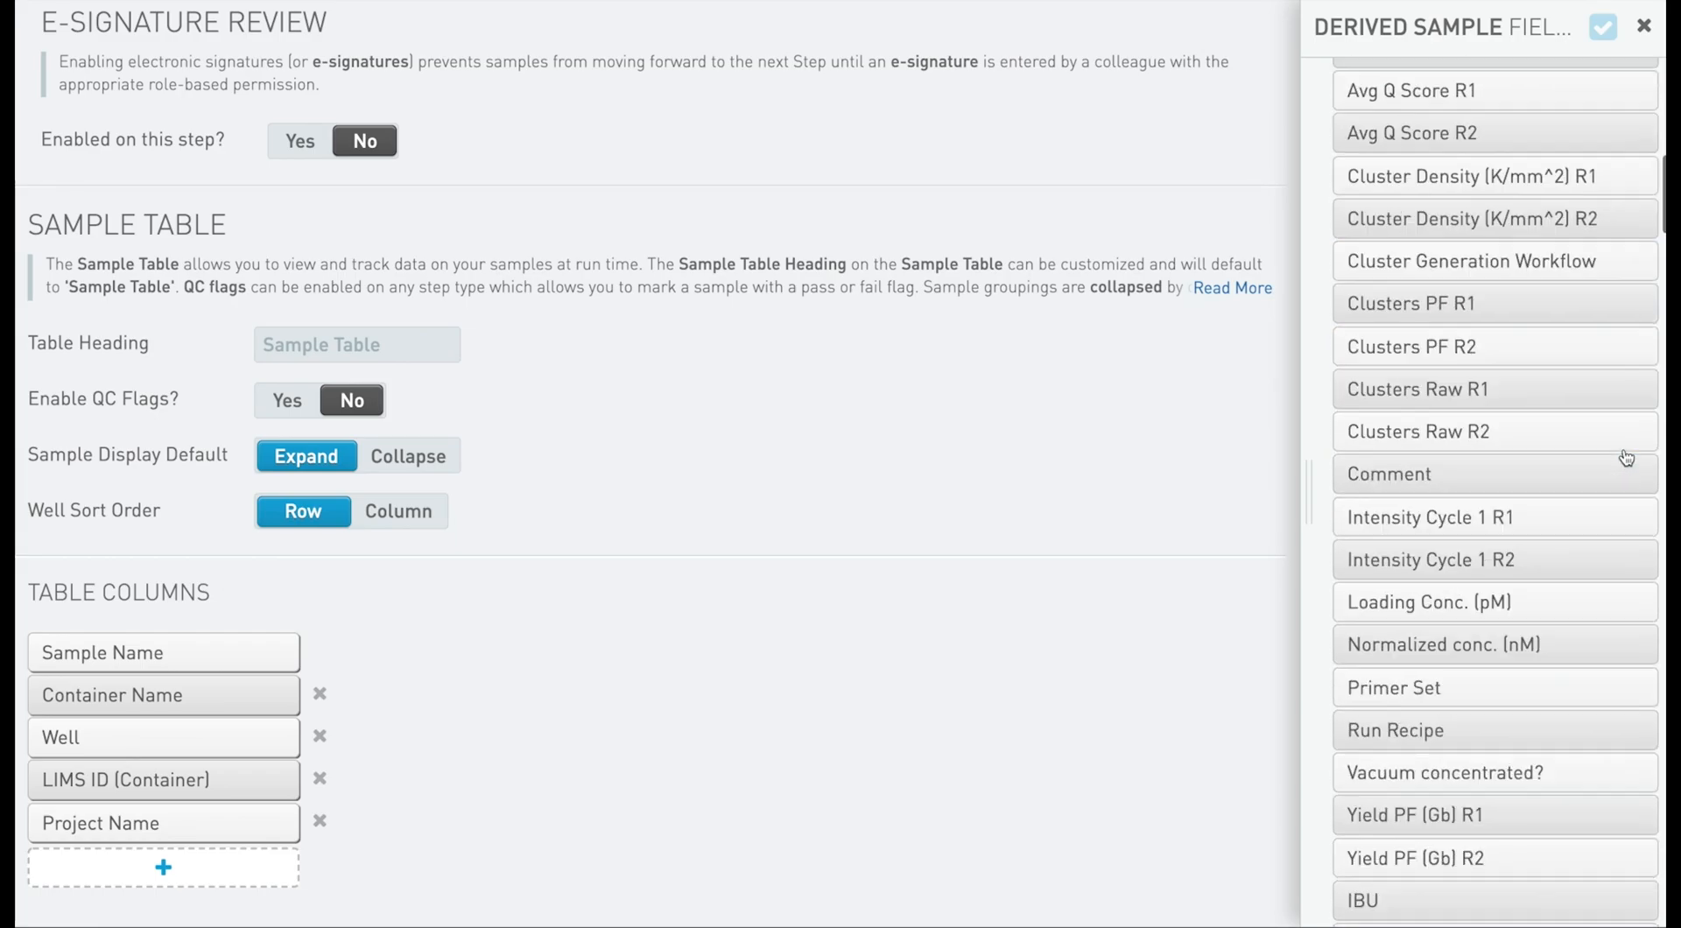
scroll(1625, 457, "down", 20)
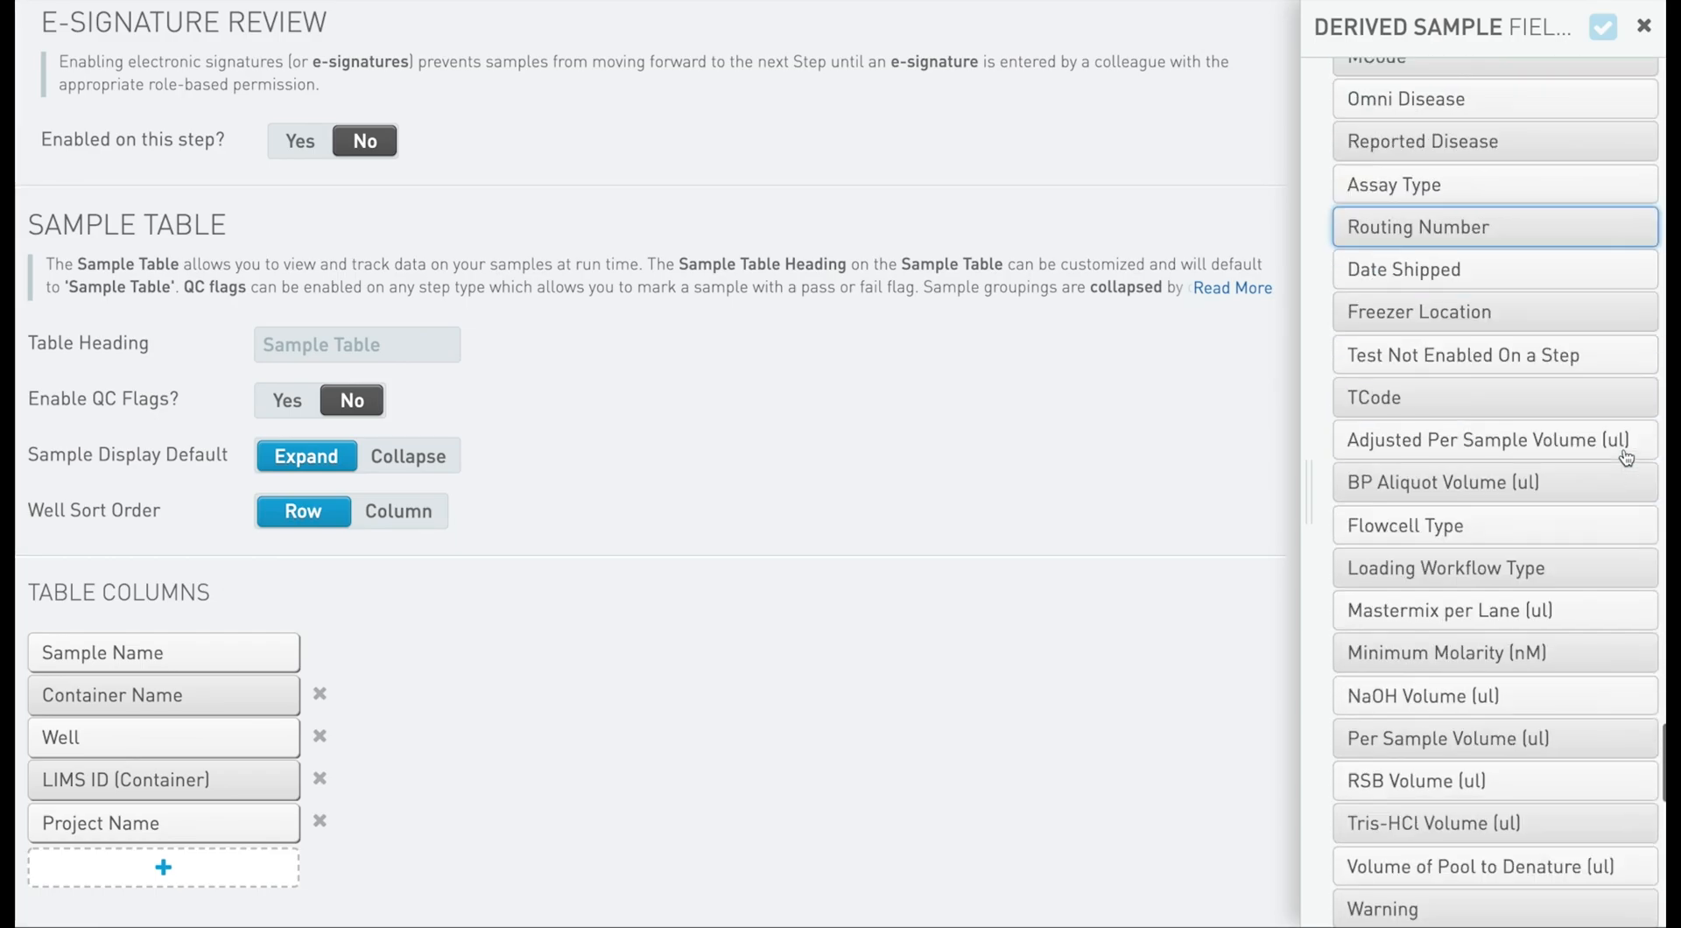
scroll(1626, 457, "down", 6)
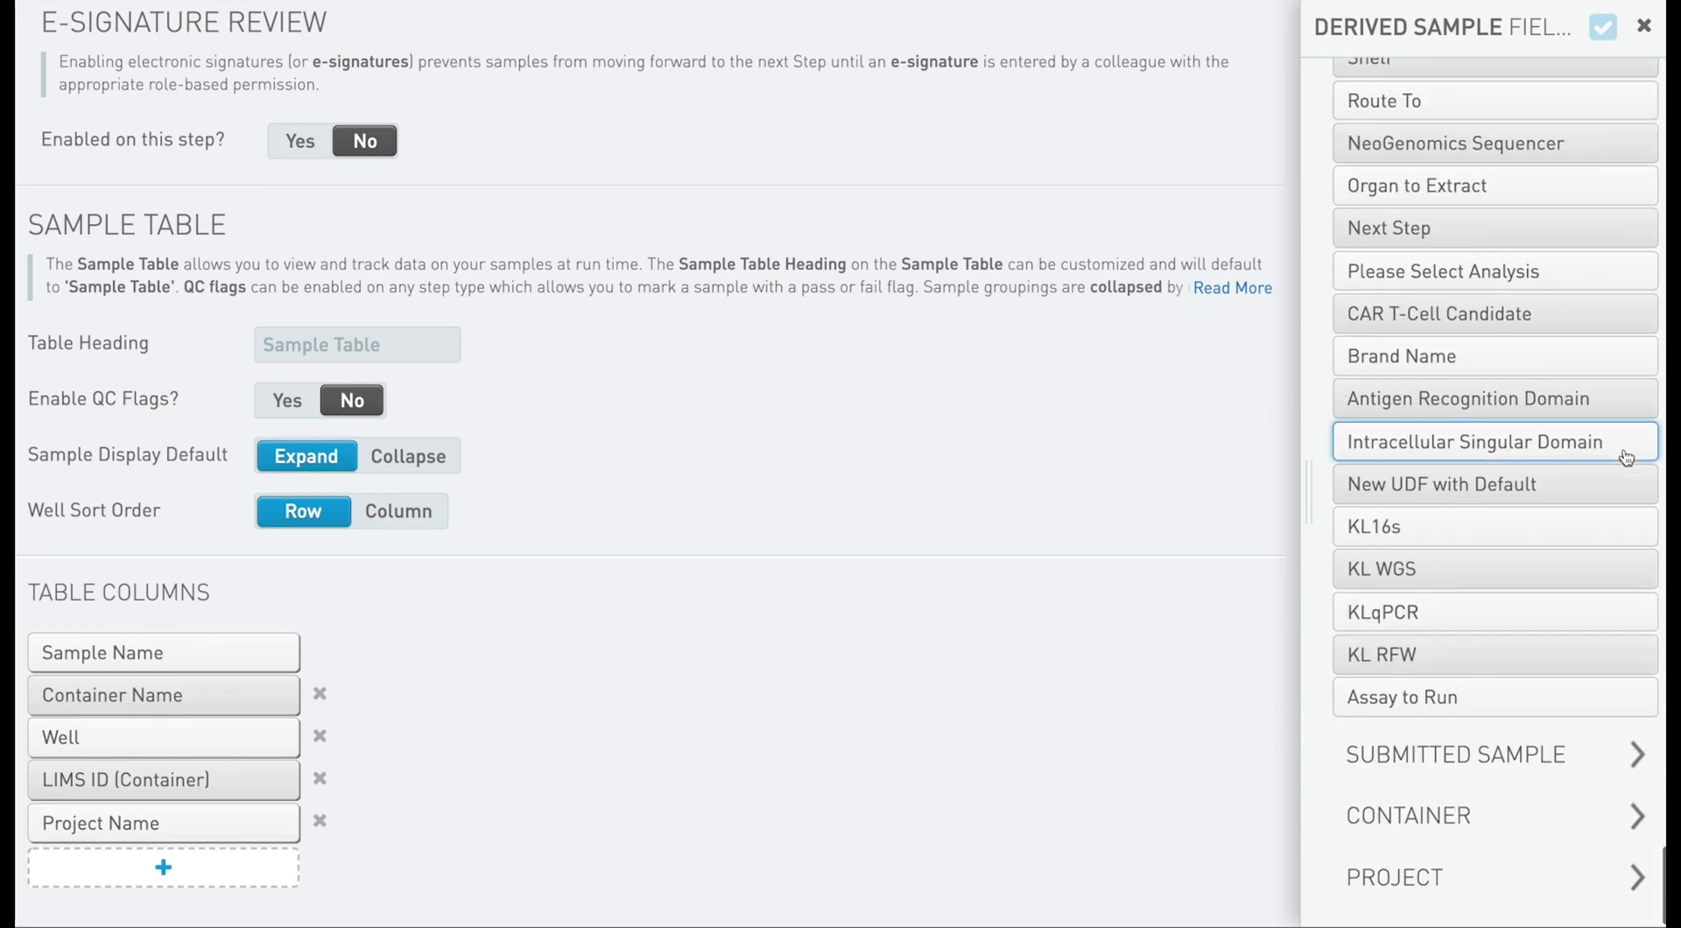
left_click(1455, 706)
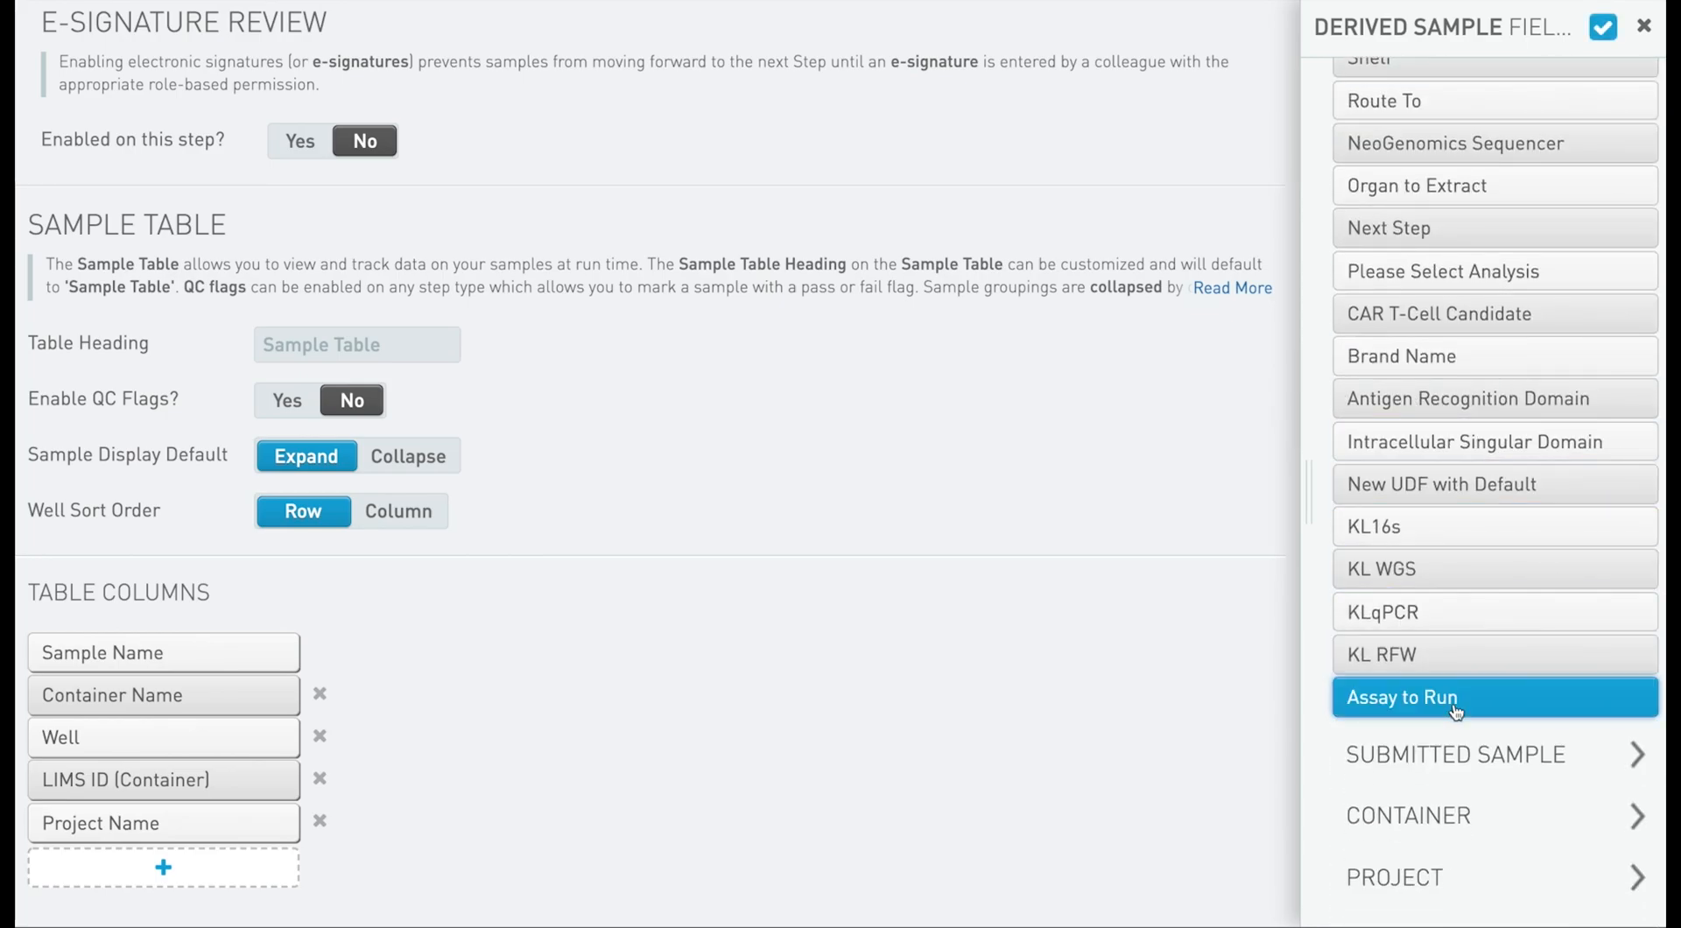
left_click(1603, 29)
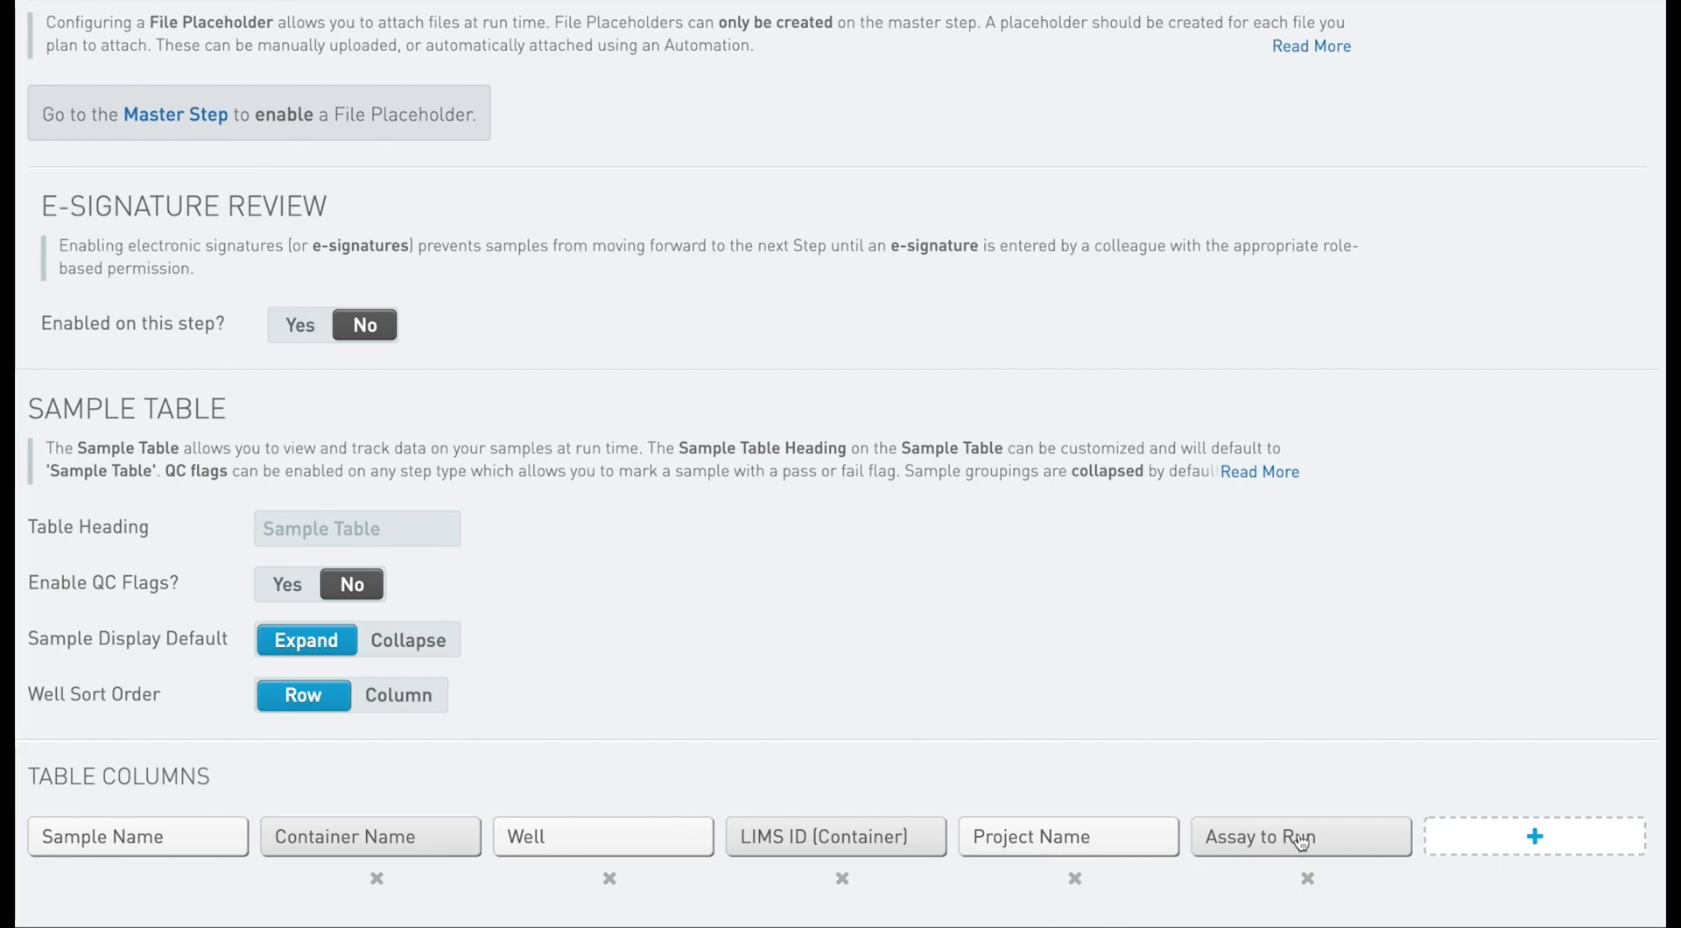
Move the Assay to Run column directly after Sample Name and save the step configuration.
left_click_drag(1301, 840, 438, 842)
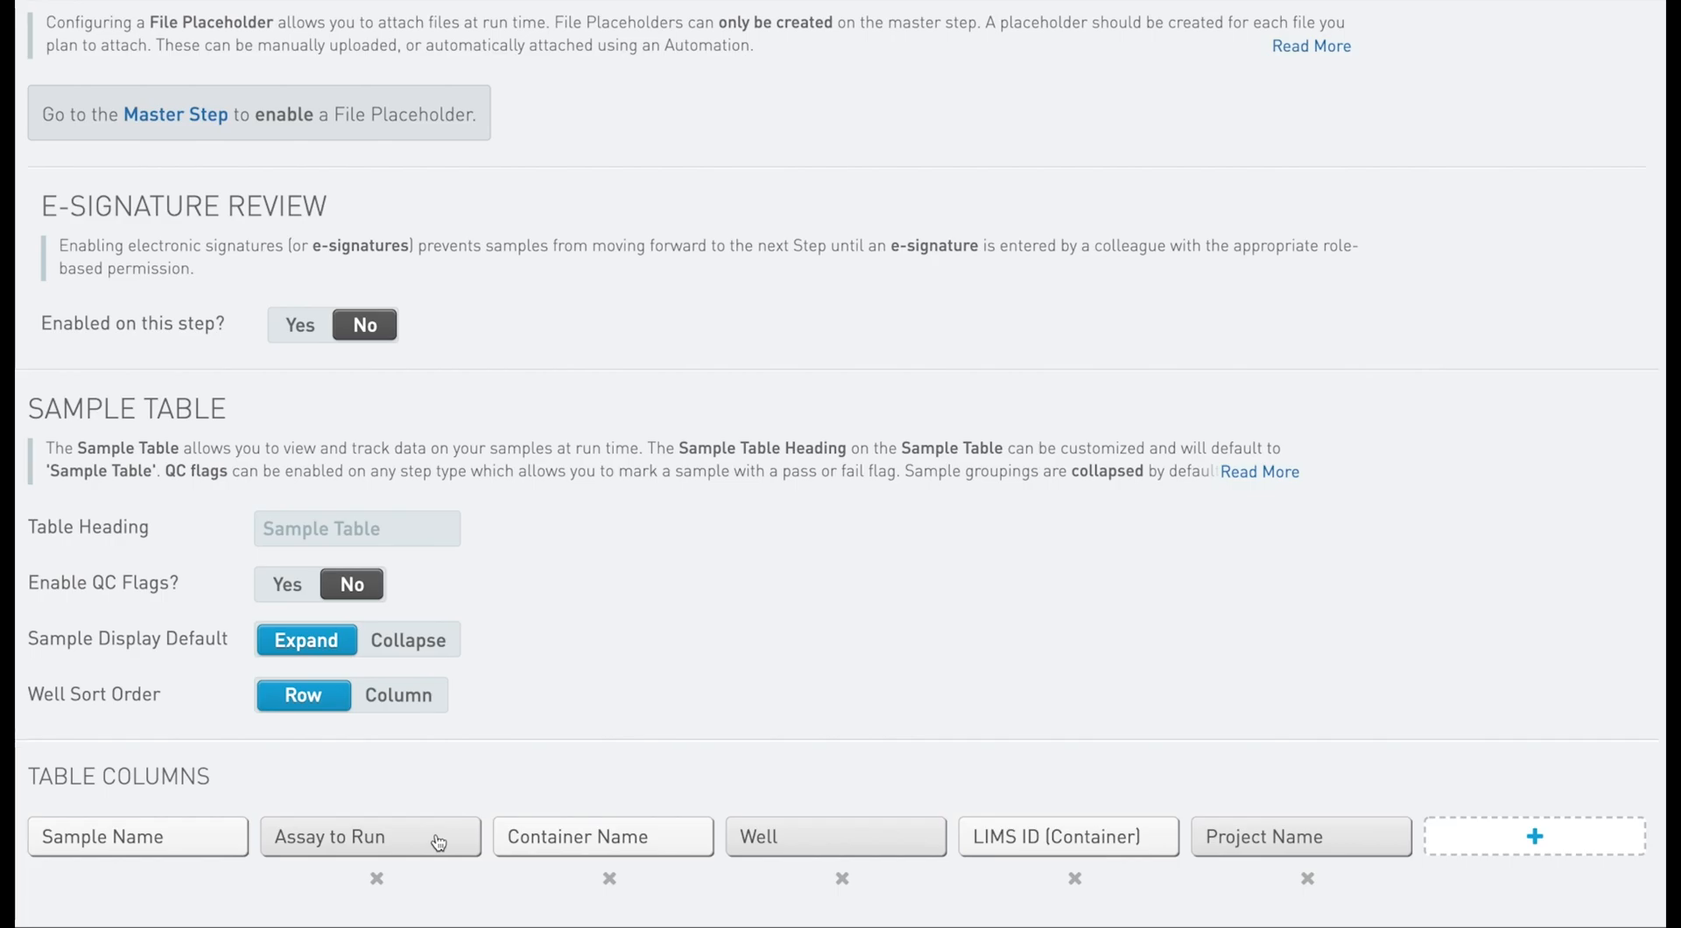
scroll(1257, 516, "up", 8)
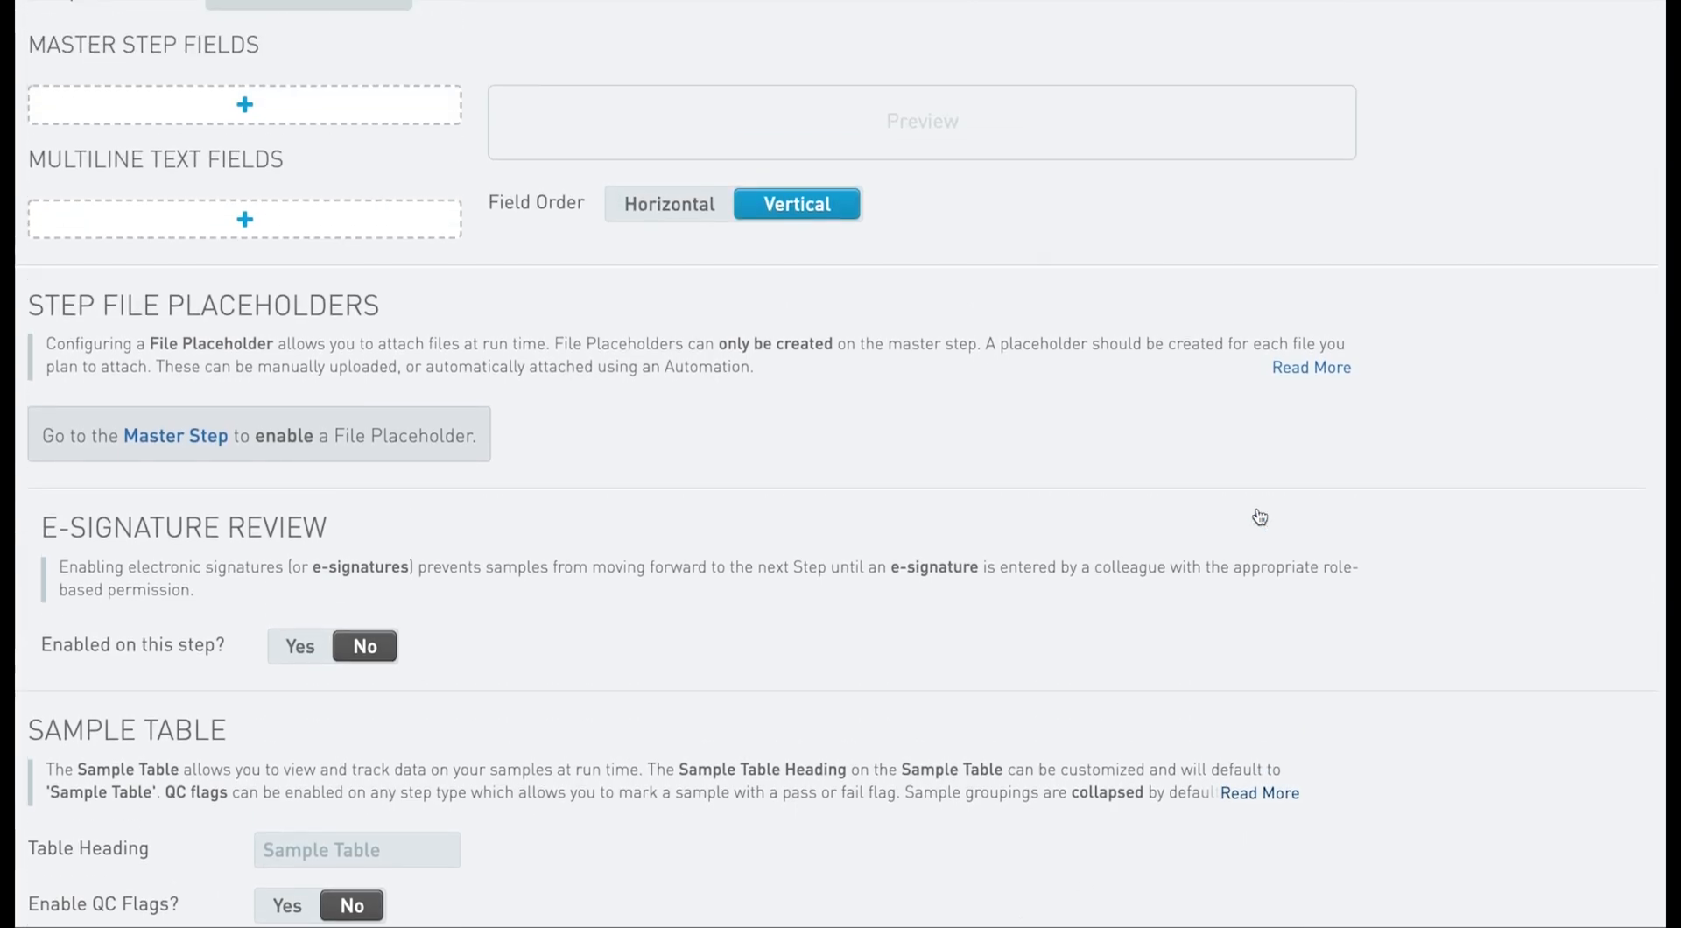
scroll(1257, 515, "up", 2)
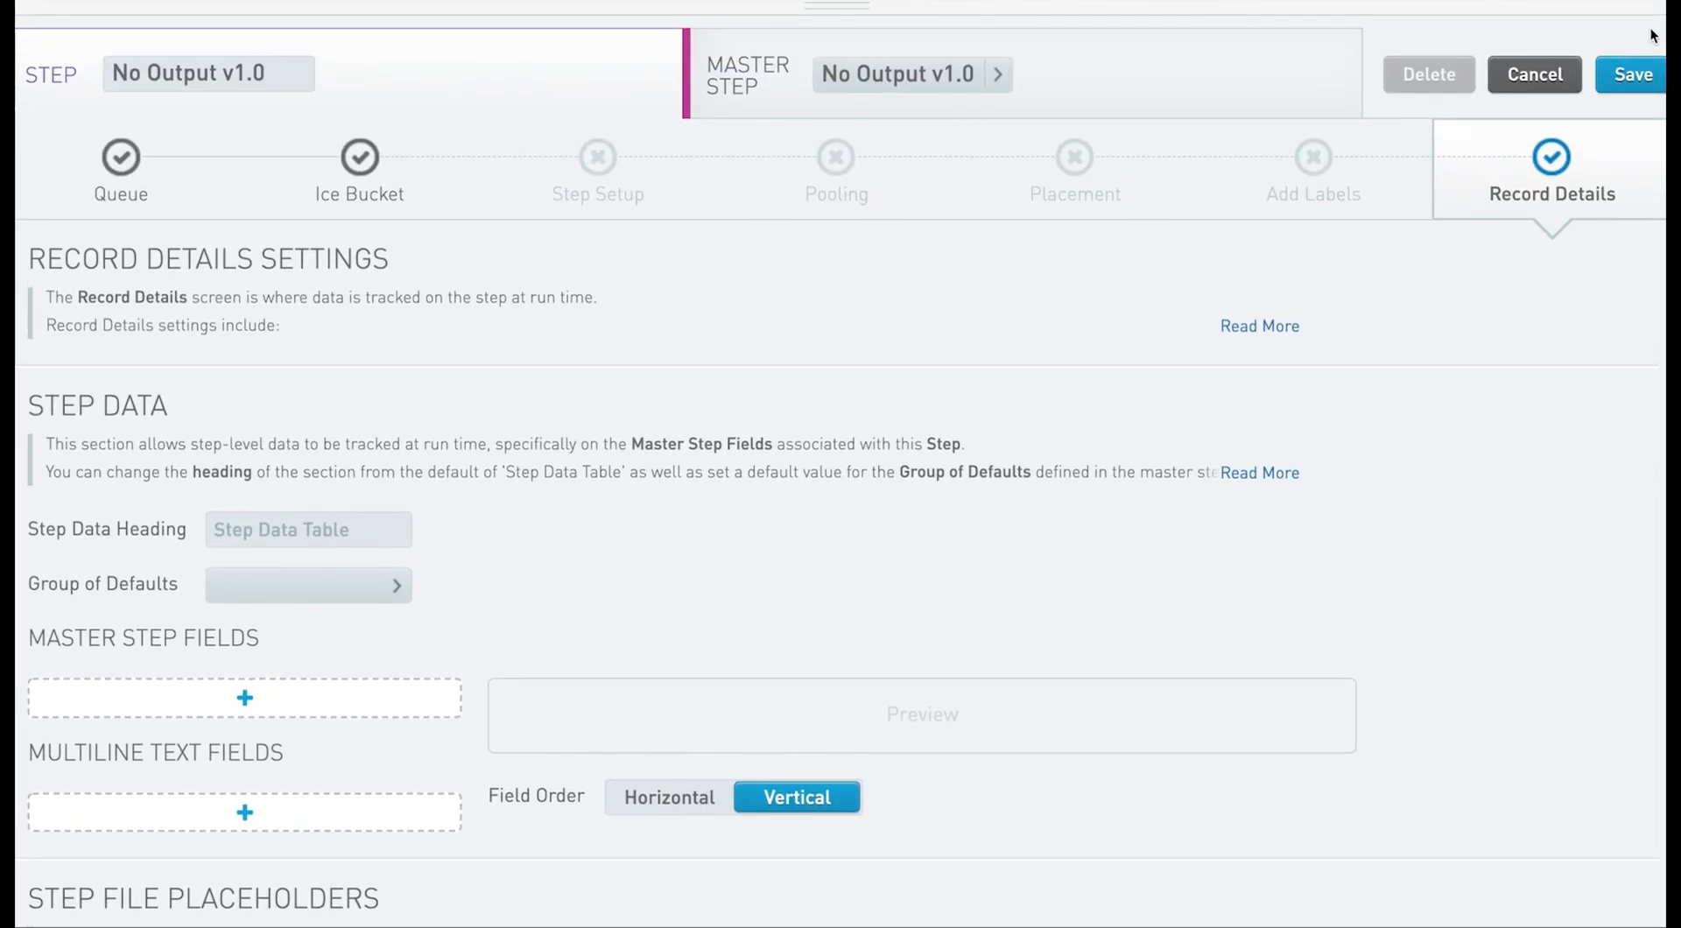
left_click(1643, 74)
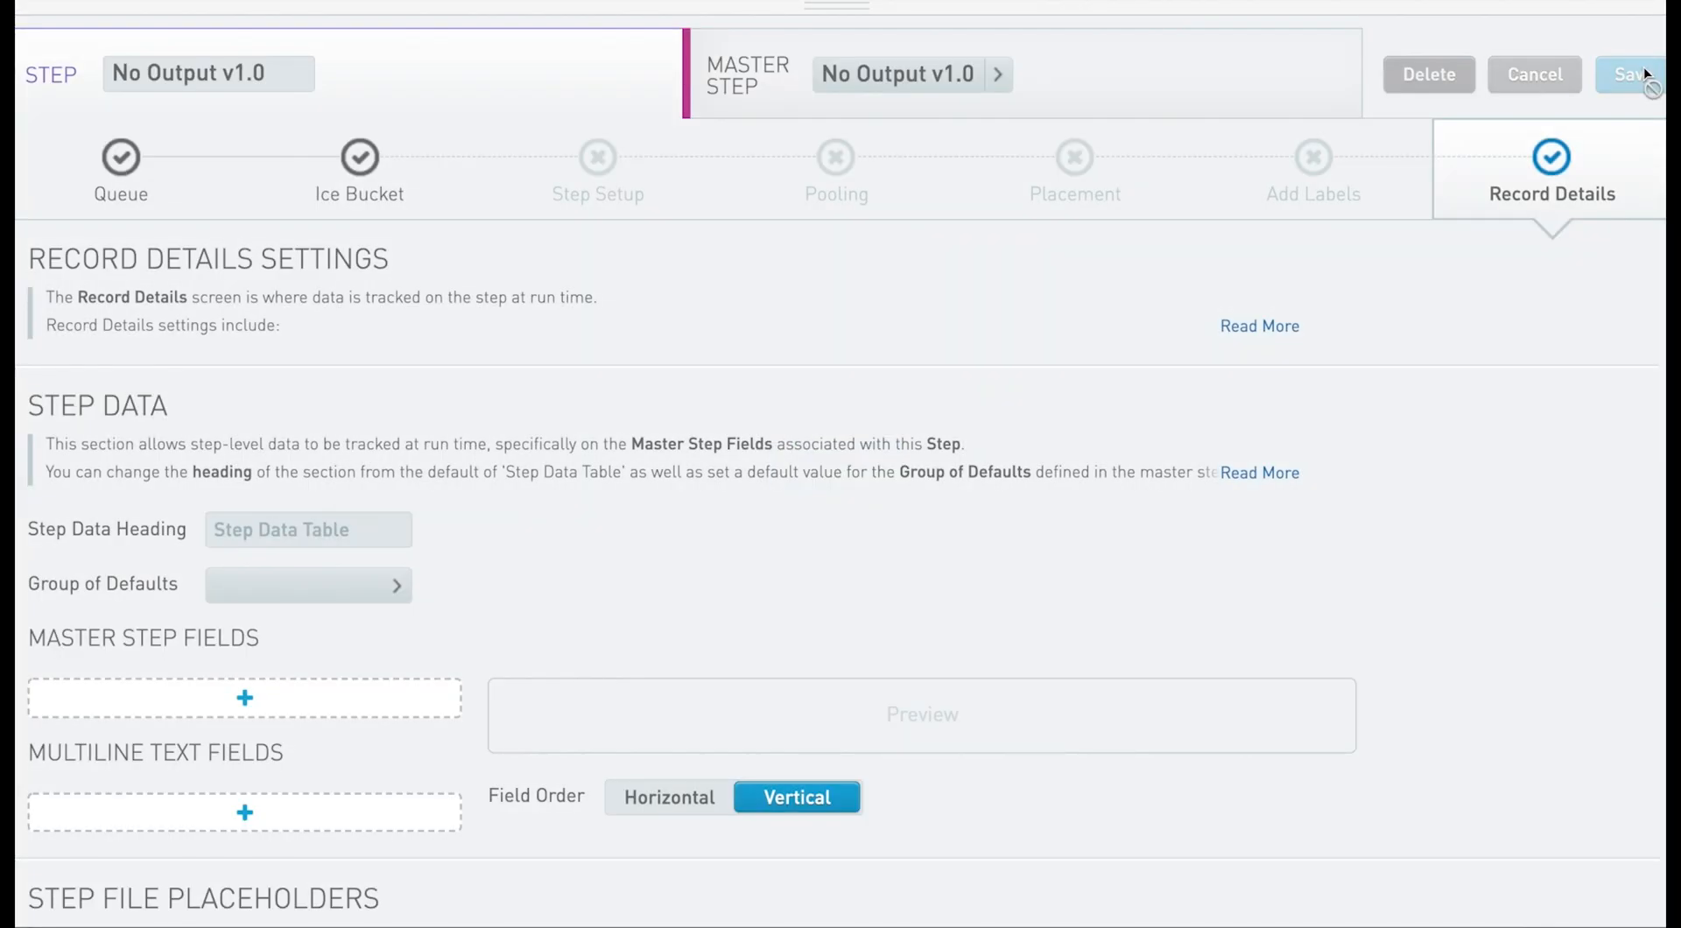
Open the No Output v1.0 queue in Lab View and expand the 96 well plate JM-Plate-01.
scroll(1185, 385, "up", 5)
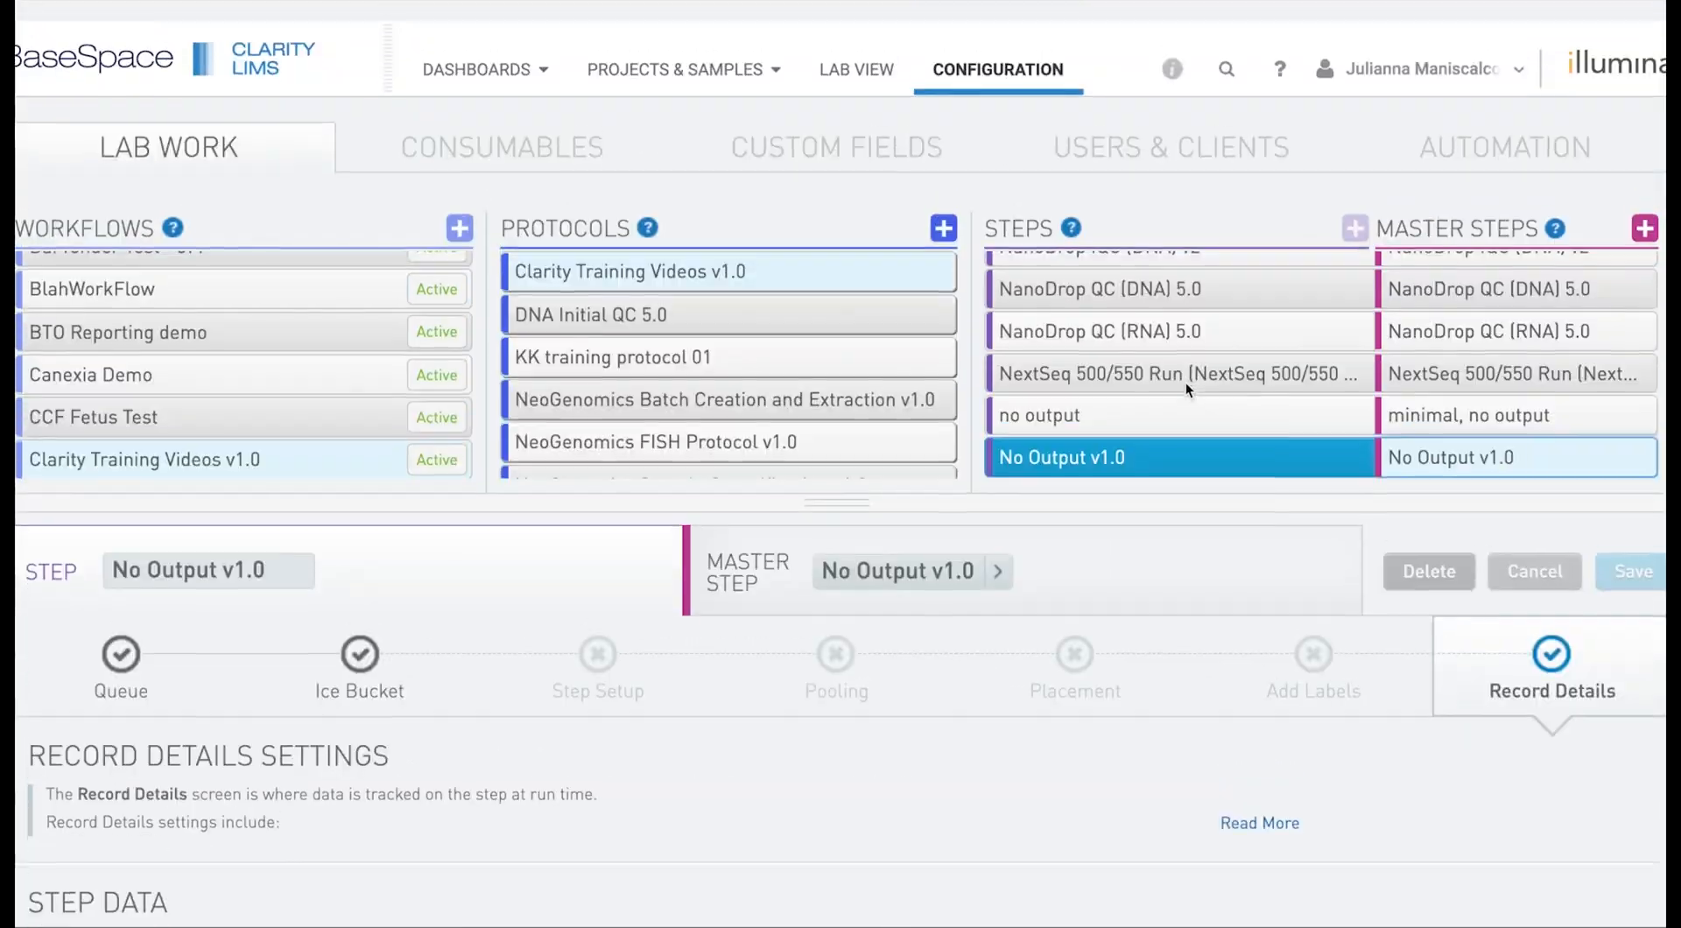
left_click(870, 51)
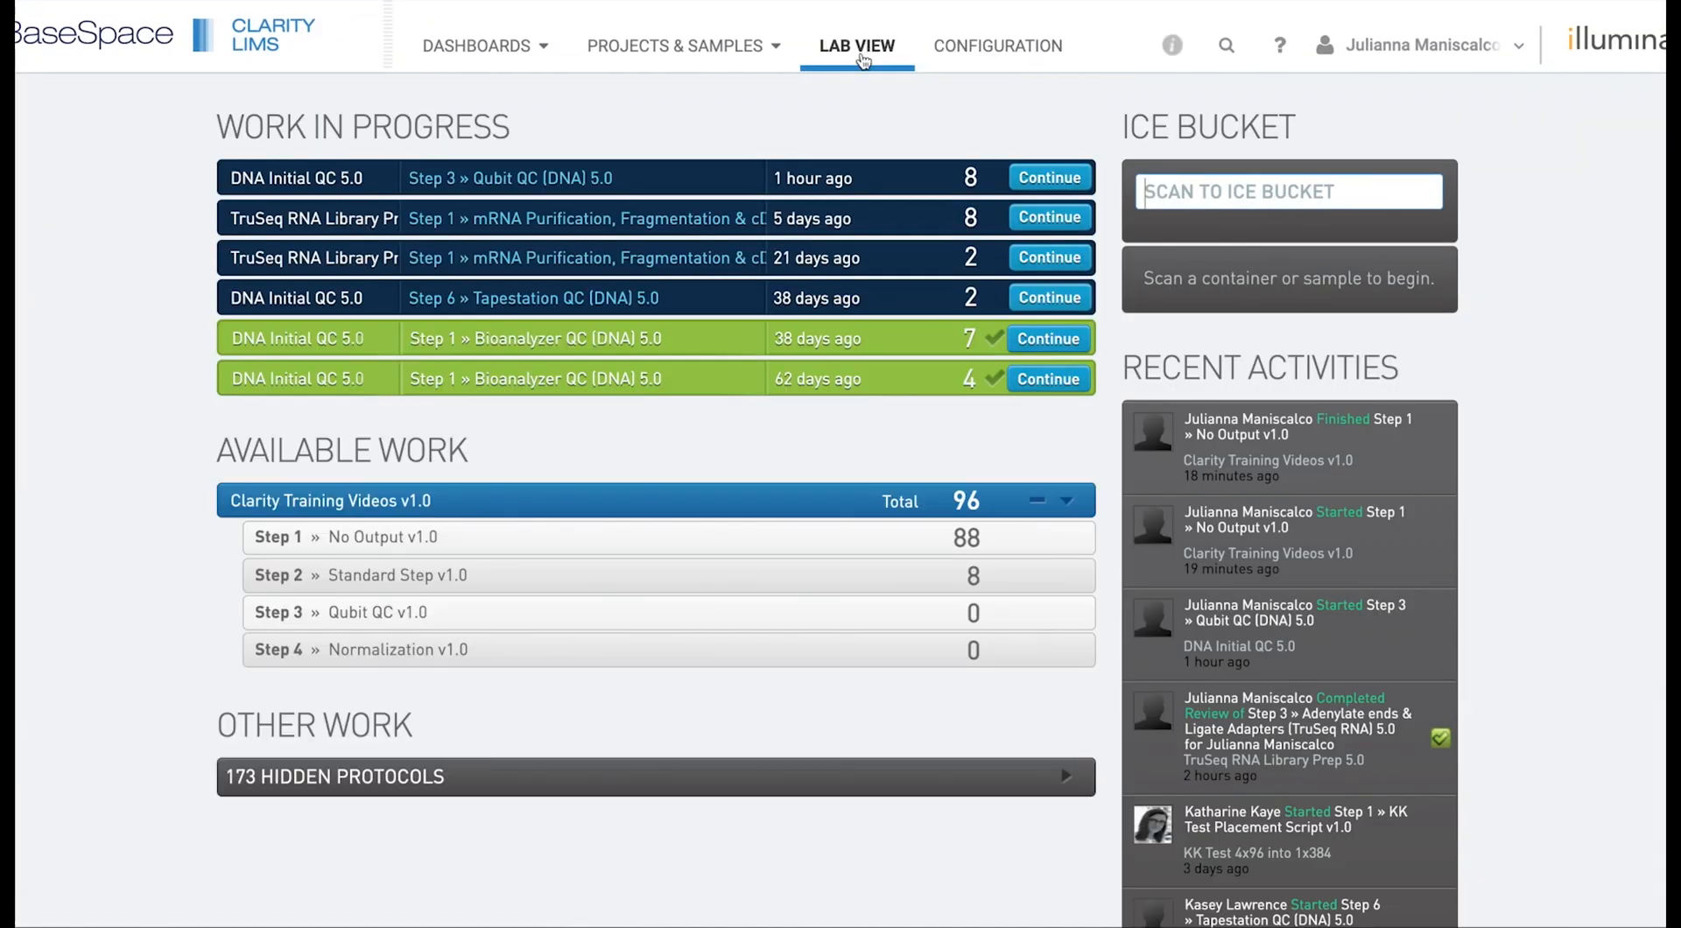
left_click(502, 541)
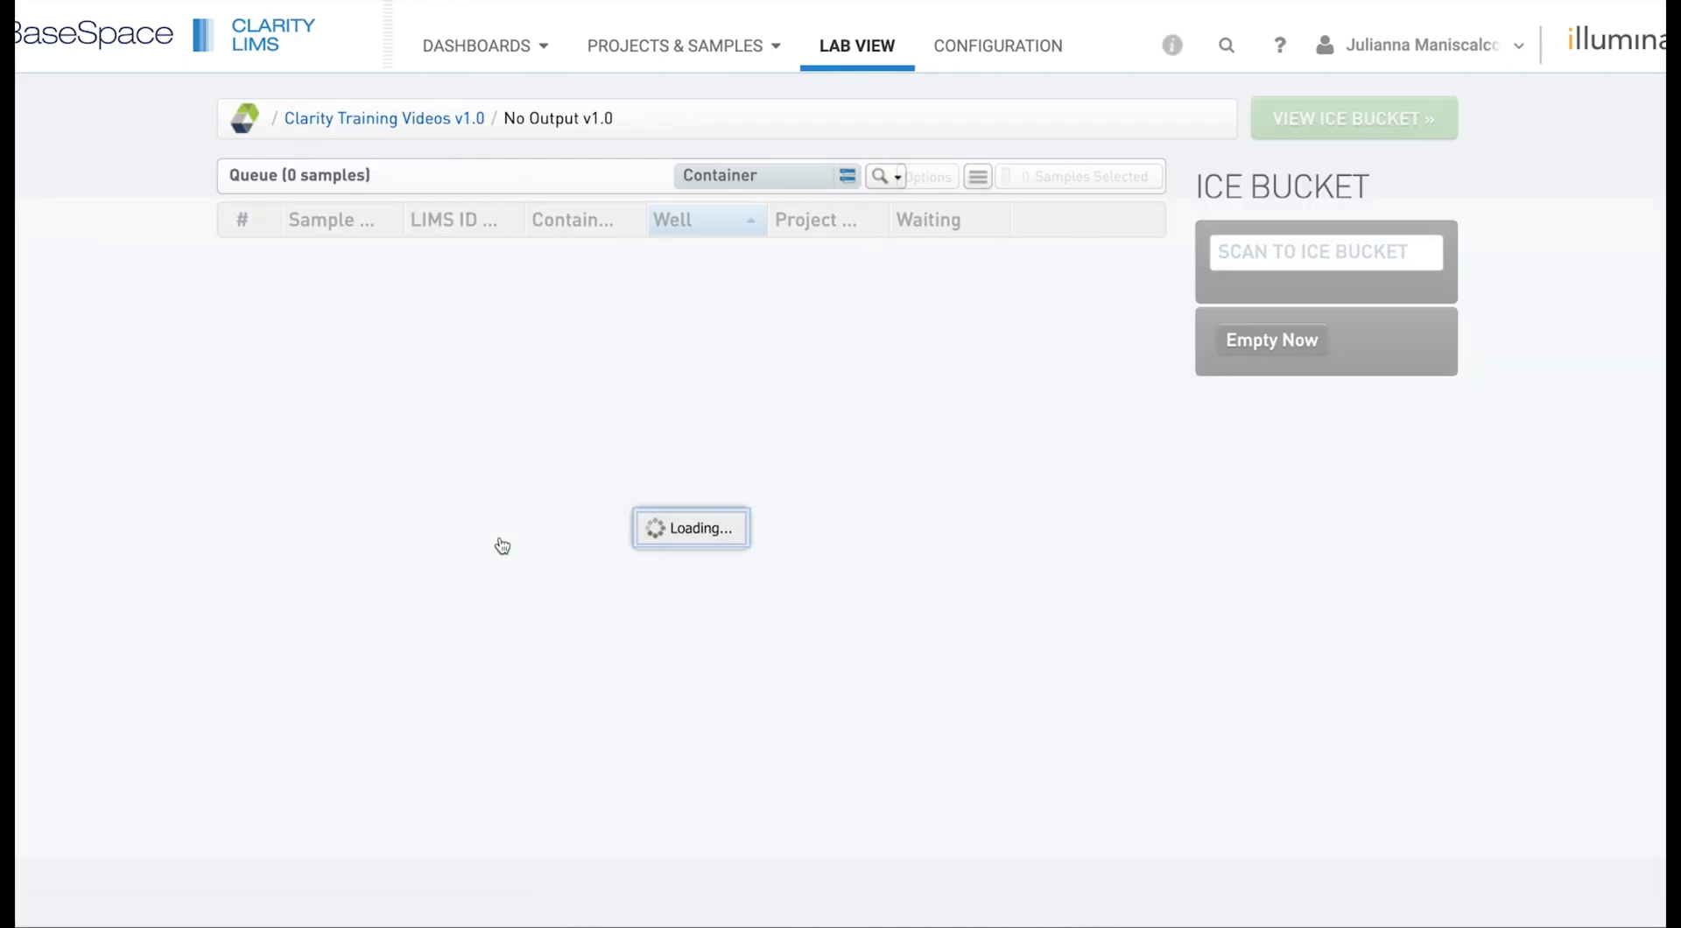
left_click(673, 278)
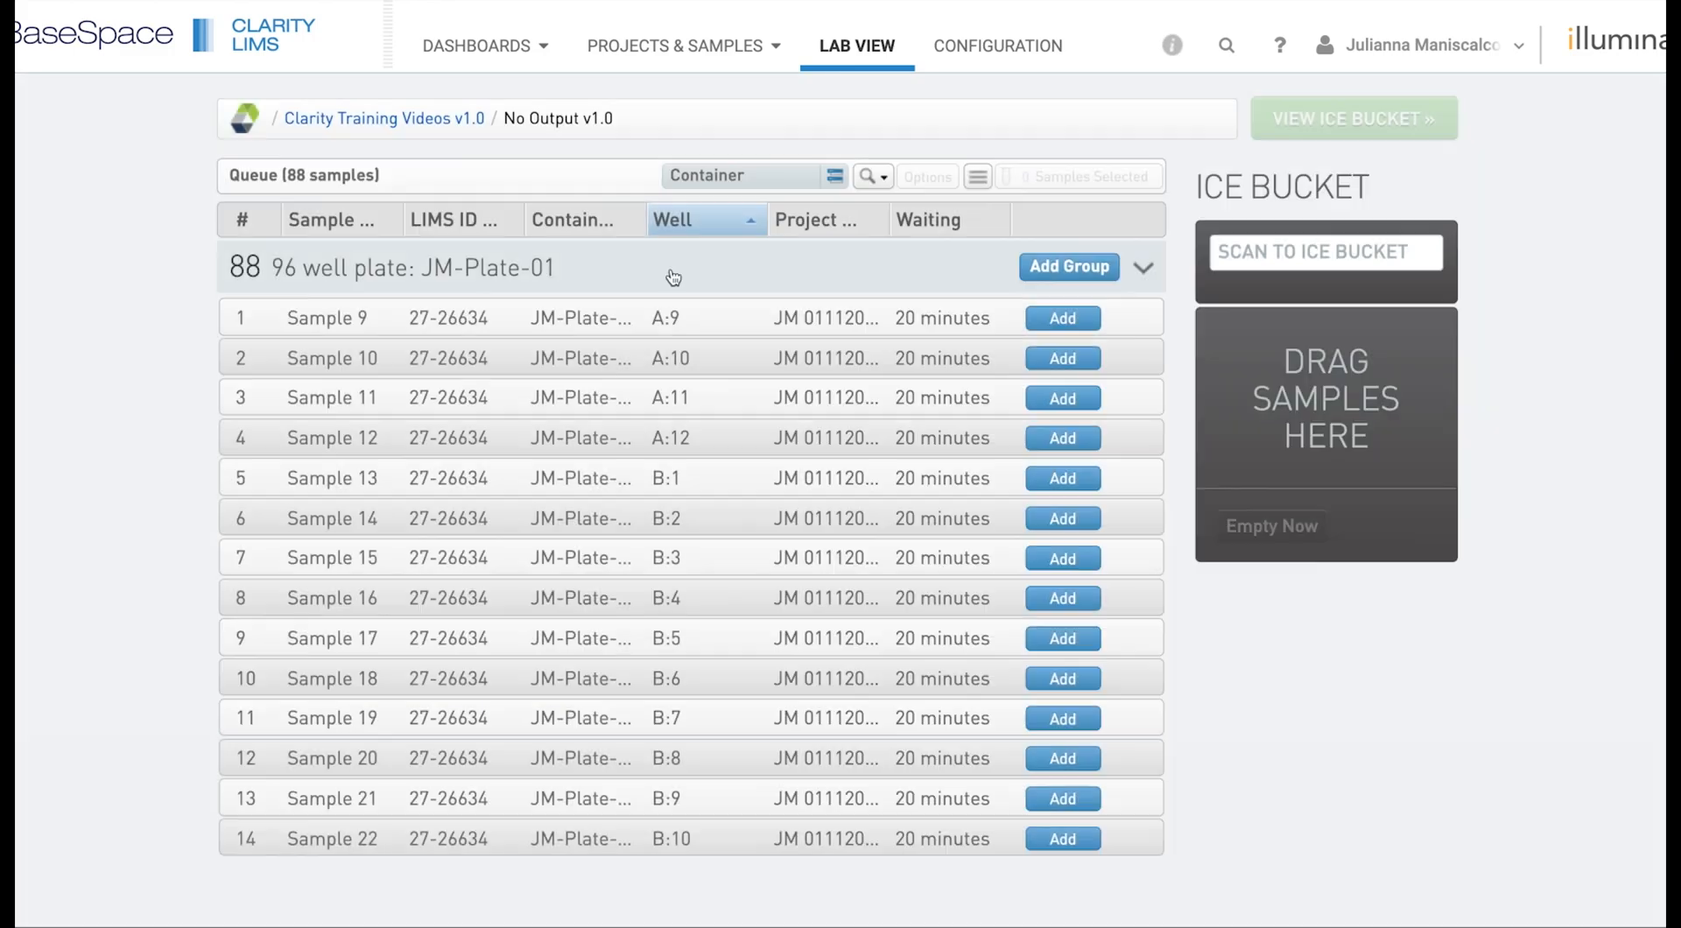
Add Samples 9 to 16 to the ice bucket and begin work on them.
left_click(638, 313)
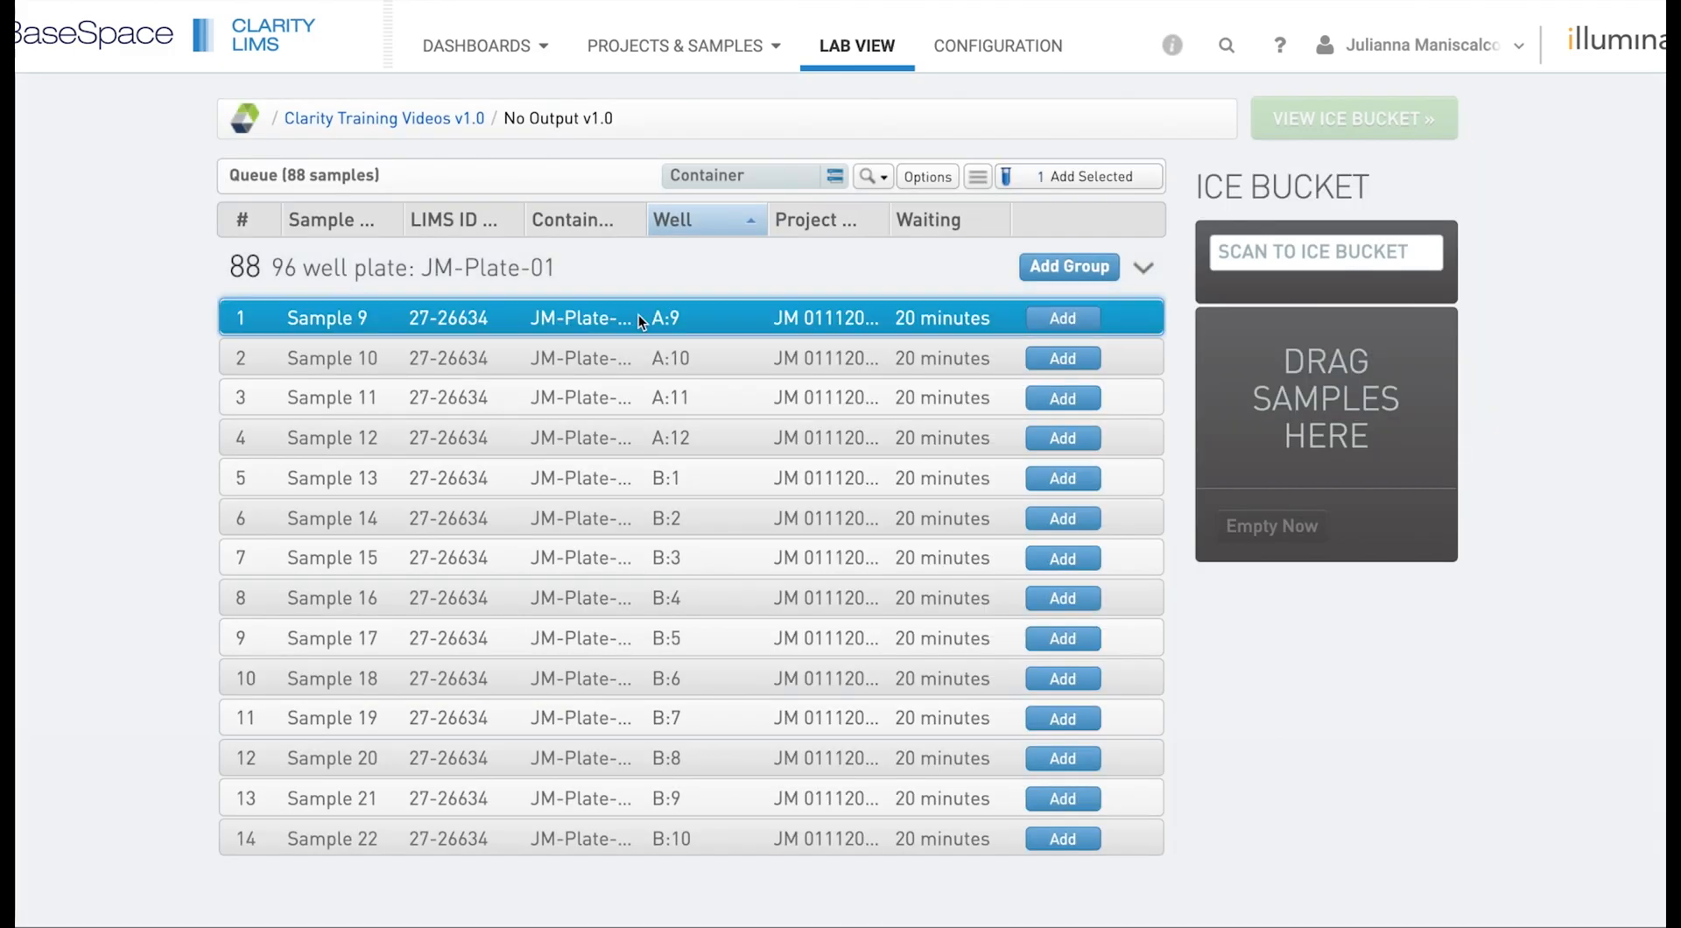
left_click(602, 598)
left_click(584, 320, "shift")
left_click_drag(583, 319, 1347, 365)
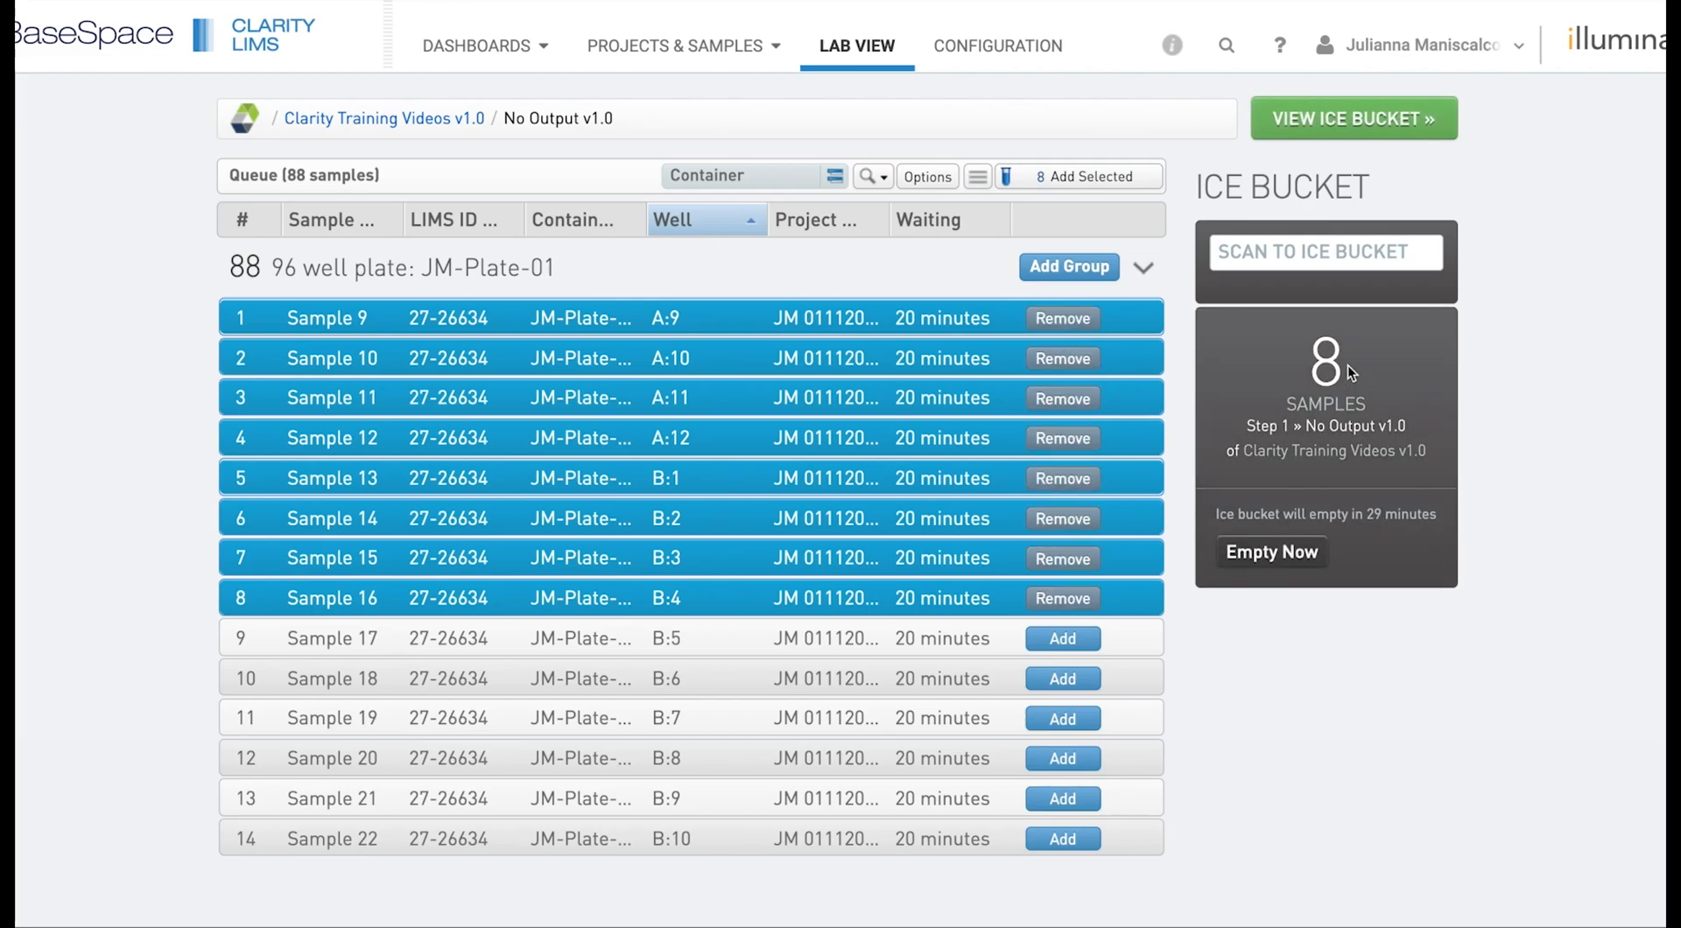
left_click(1370, 117)
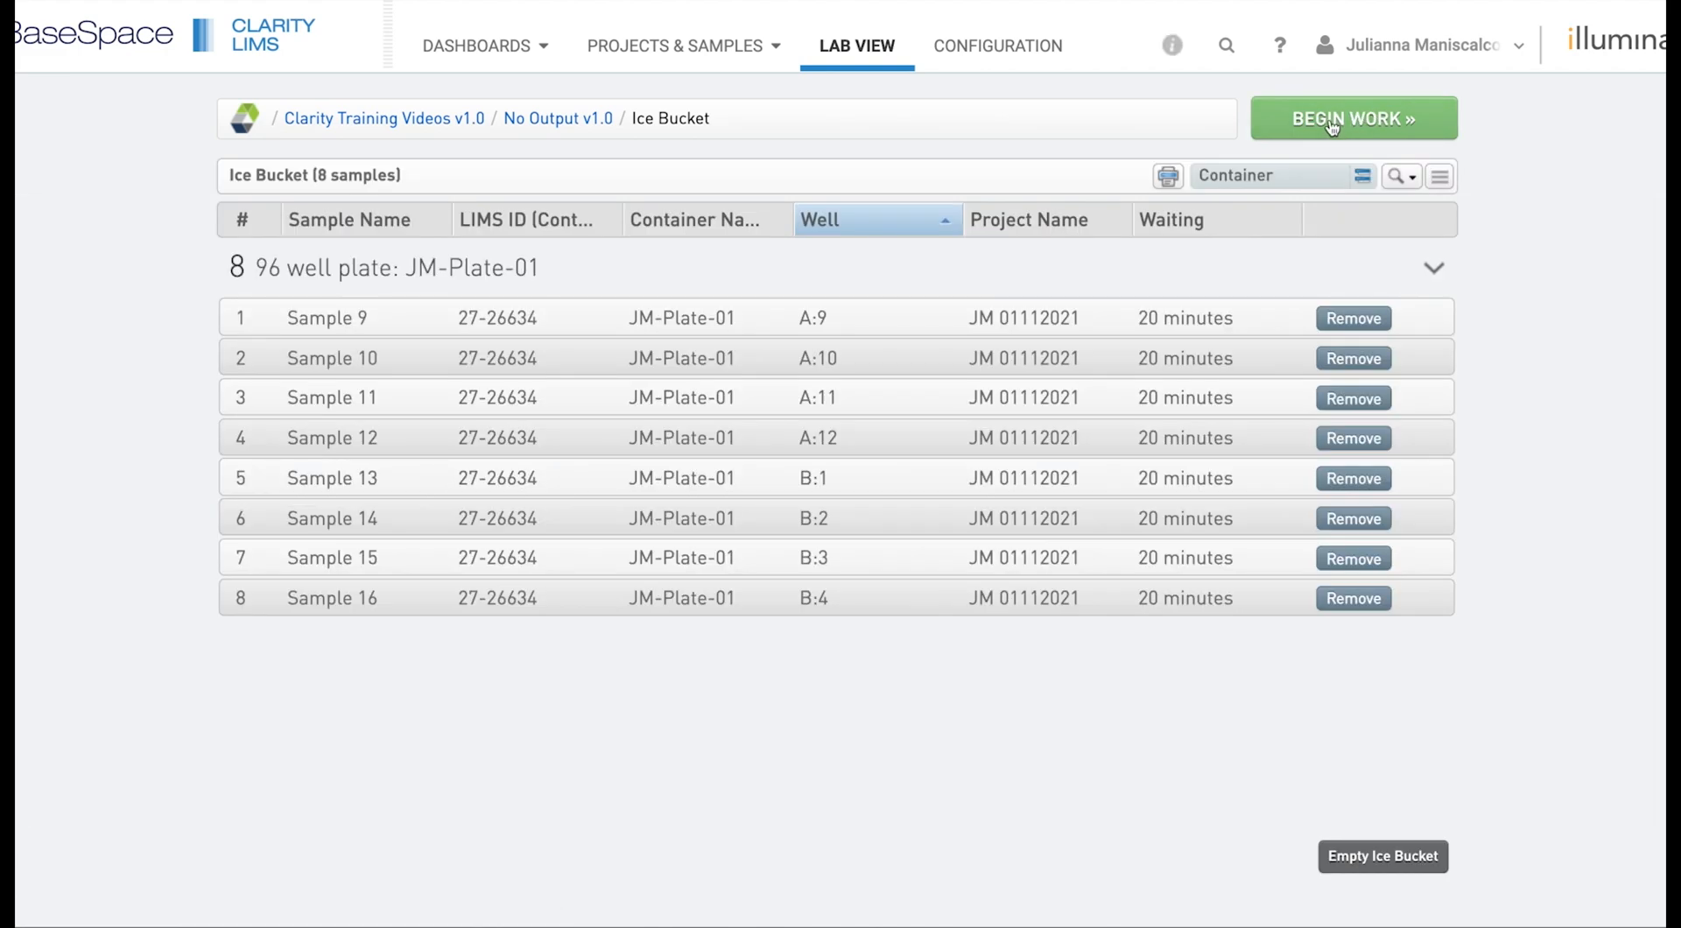
left_click(1331, 126)
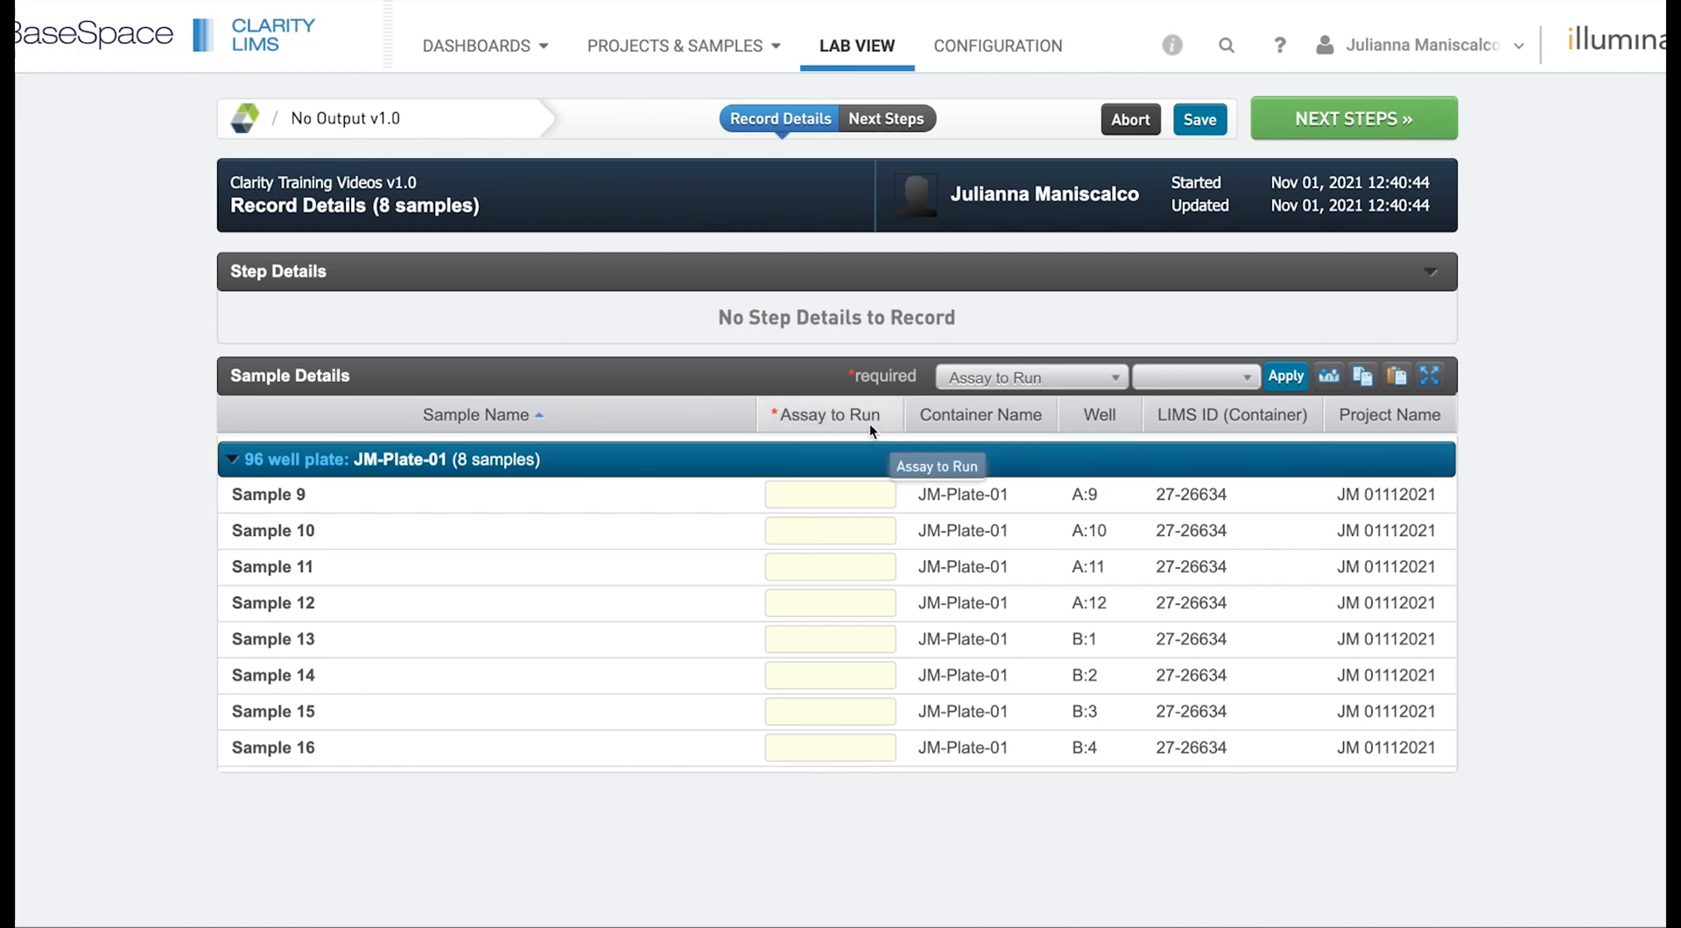
Set Assay to Run to Assay 1 for Sample 9, Assay 2 for Sample 10, Assay 3 for Sample 11 and Assay 1 for Sample 12.
left_click(853, 494)
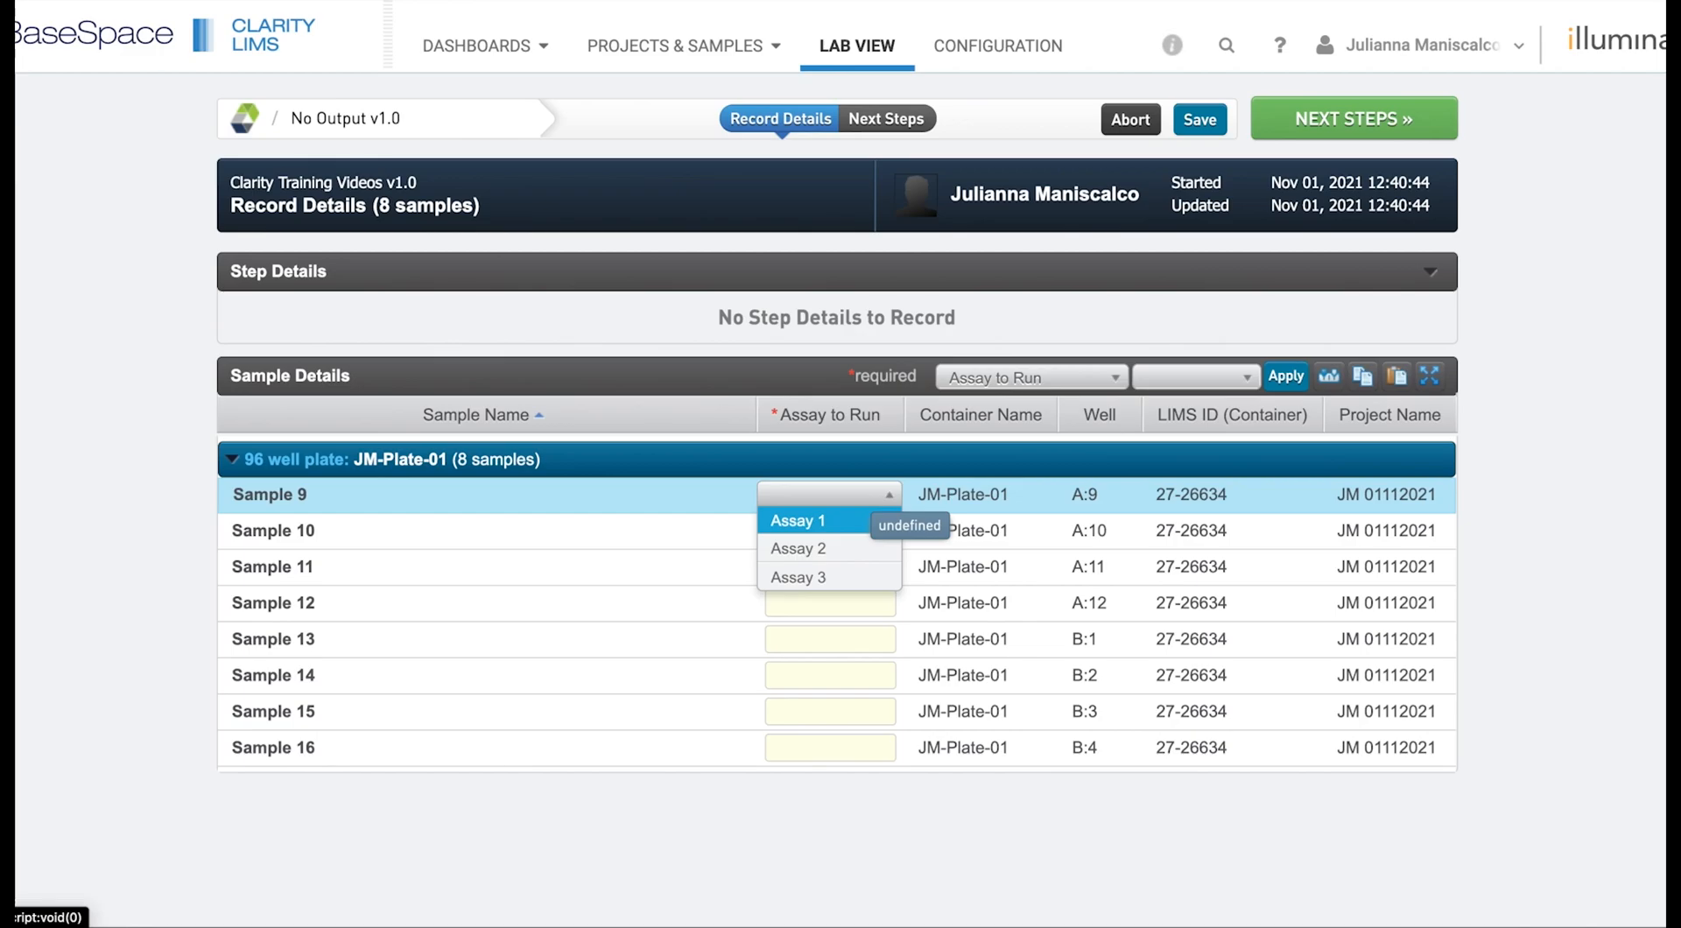
left_click(840, 519)
left_click(853, 530)
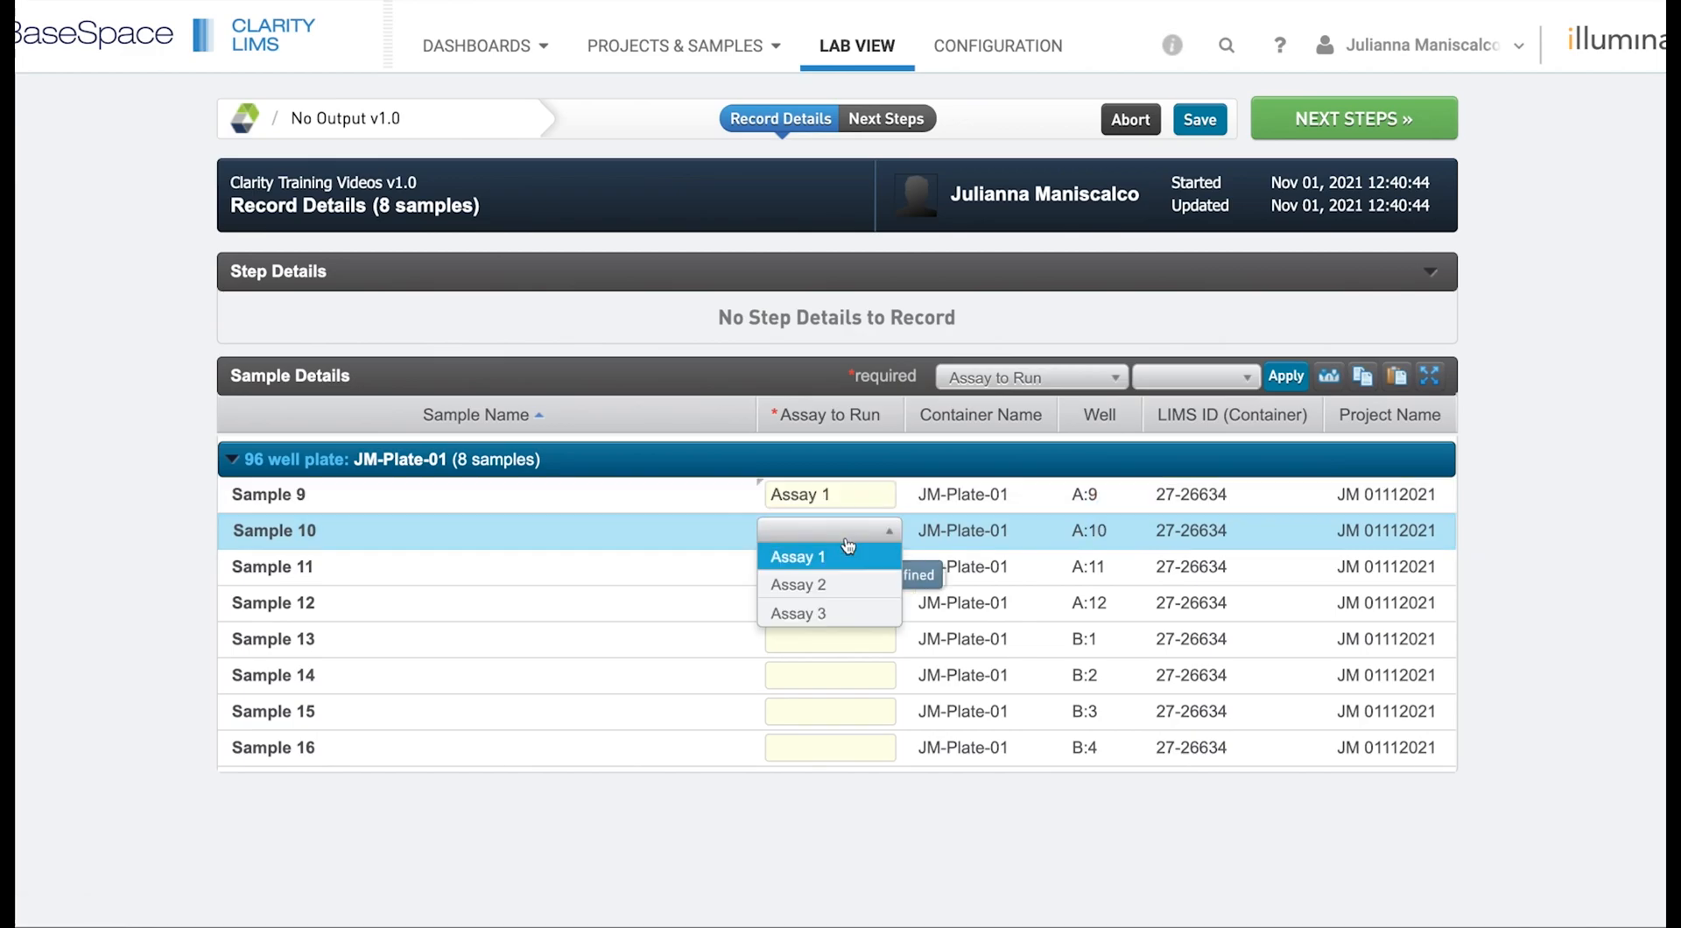
left_click(833, 584)
left_click(829, 569)
left_click(825, 648)
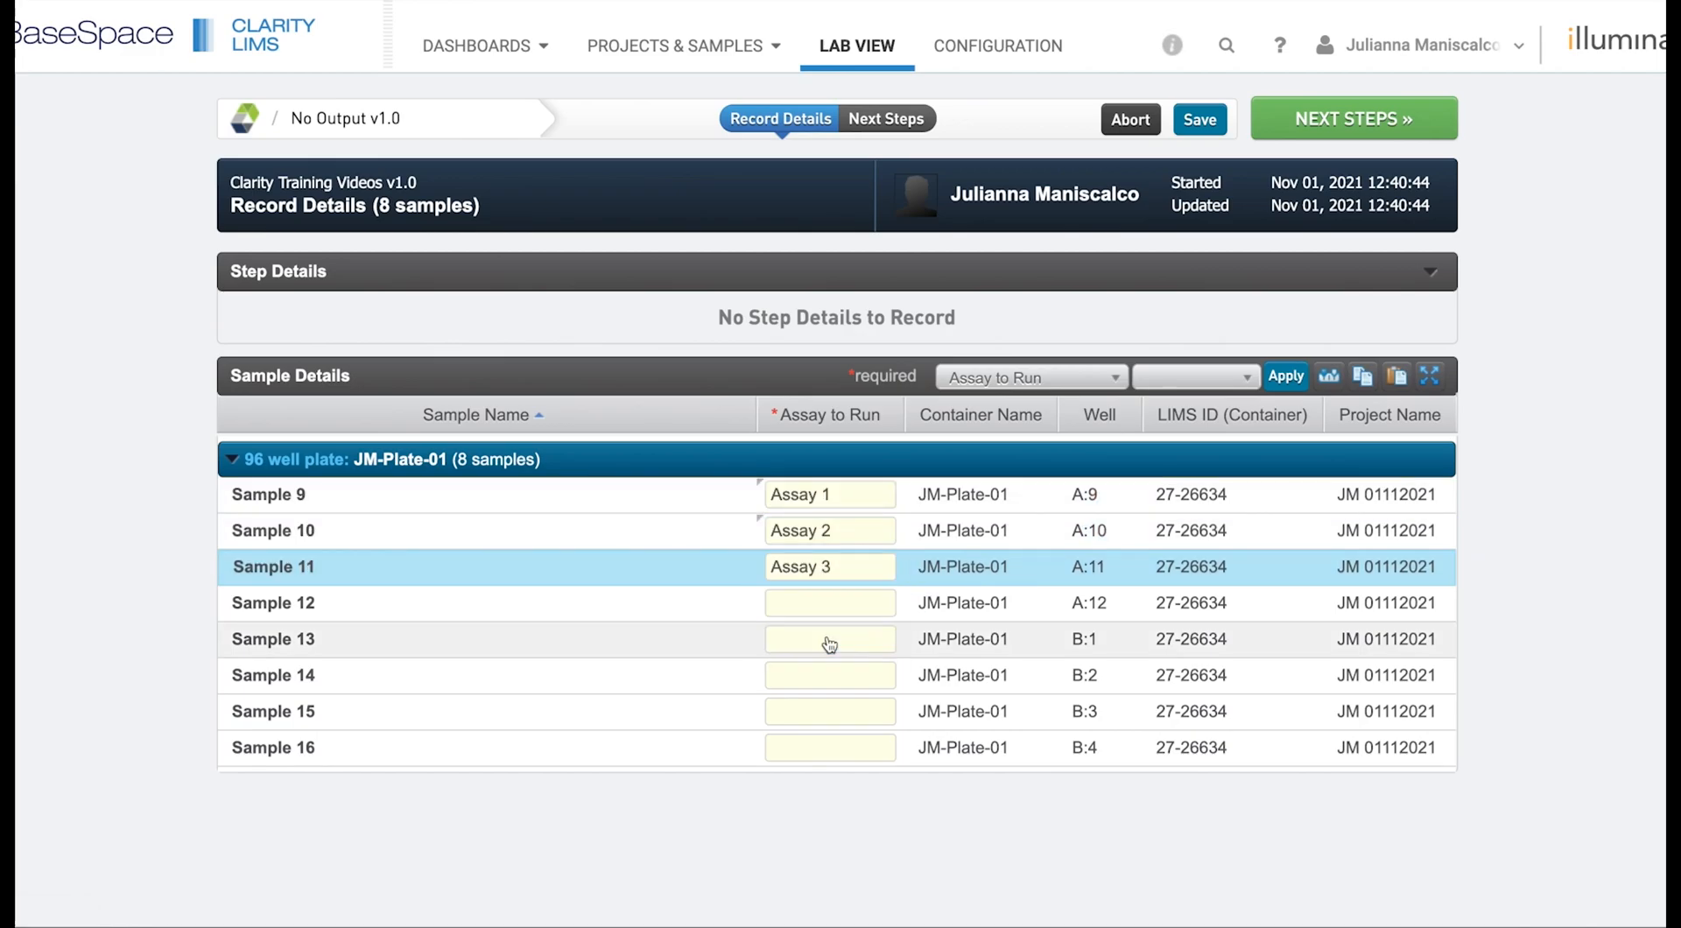
left_click(823, 604)
left_click(823, 629)
Set Assay to Run to Assay 2, 3, 1 and 2 for Samples 13 to 16 respectively, and proceed to assigning next steps.
left_click(818, 639)
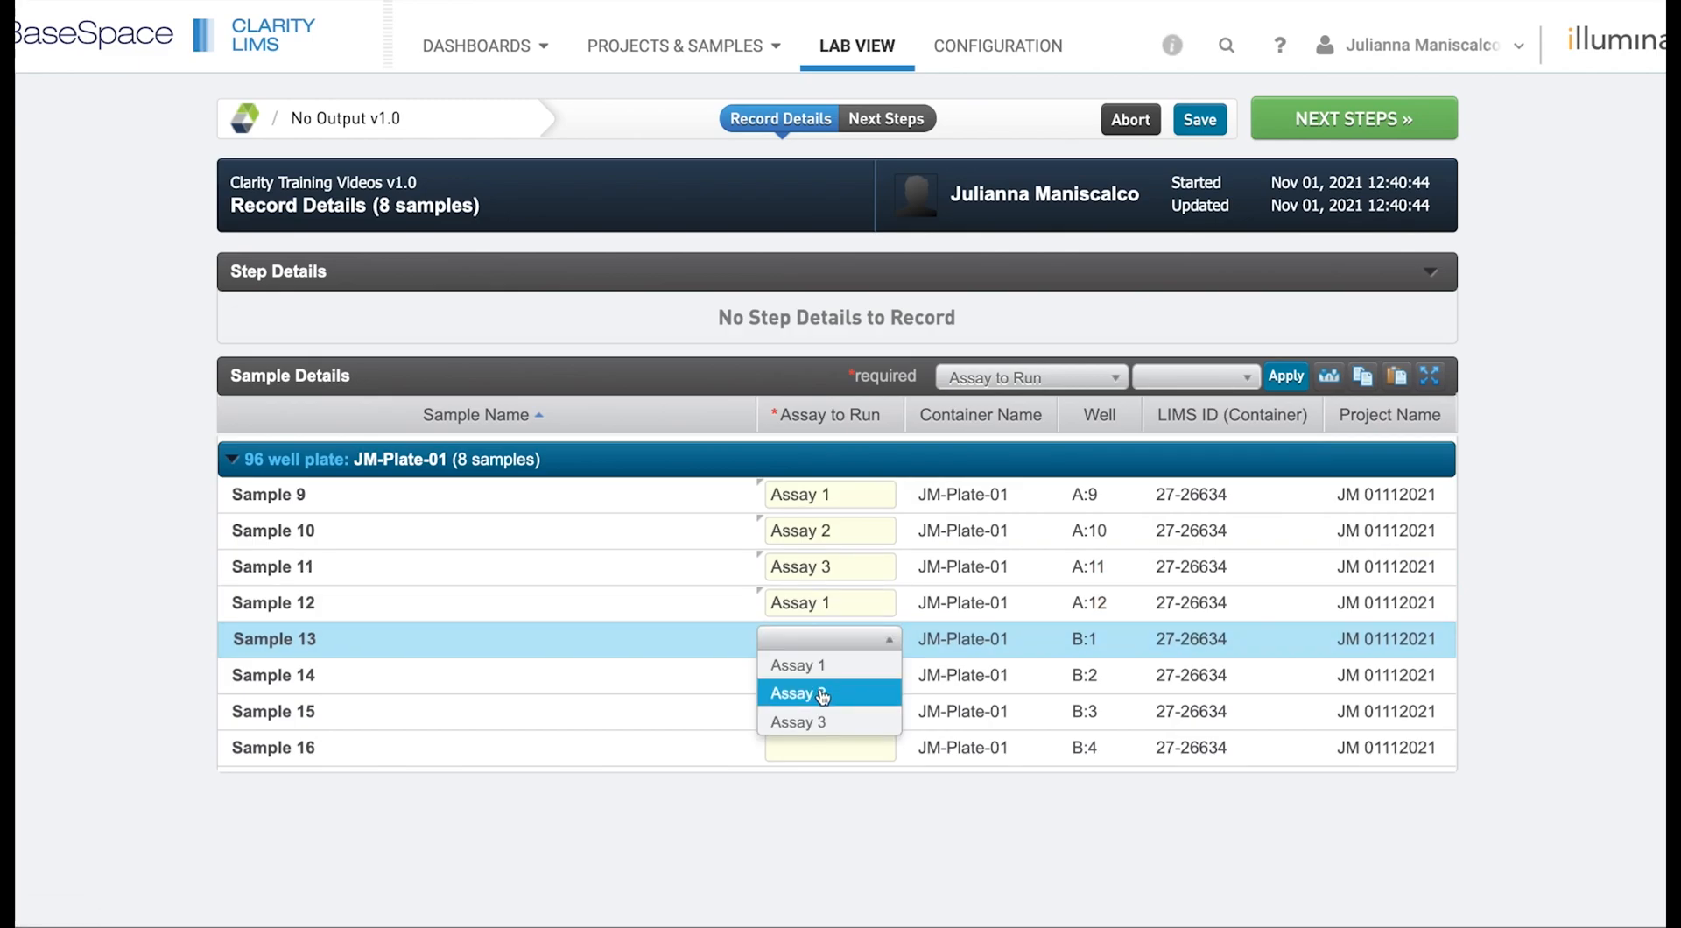
left_click(818, 674)
left_click(818, 674)
left_click(790, 757)
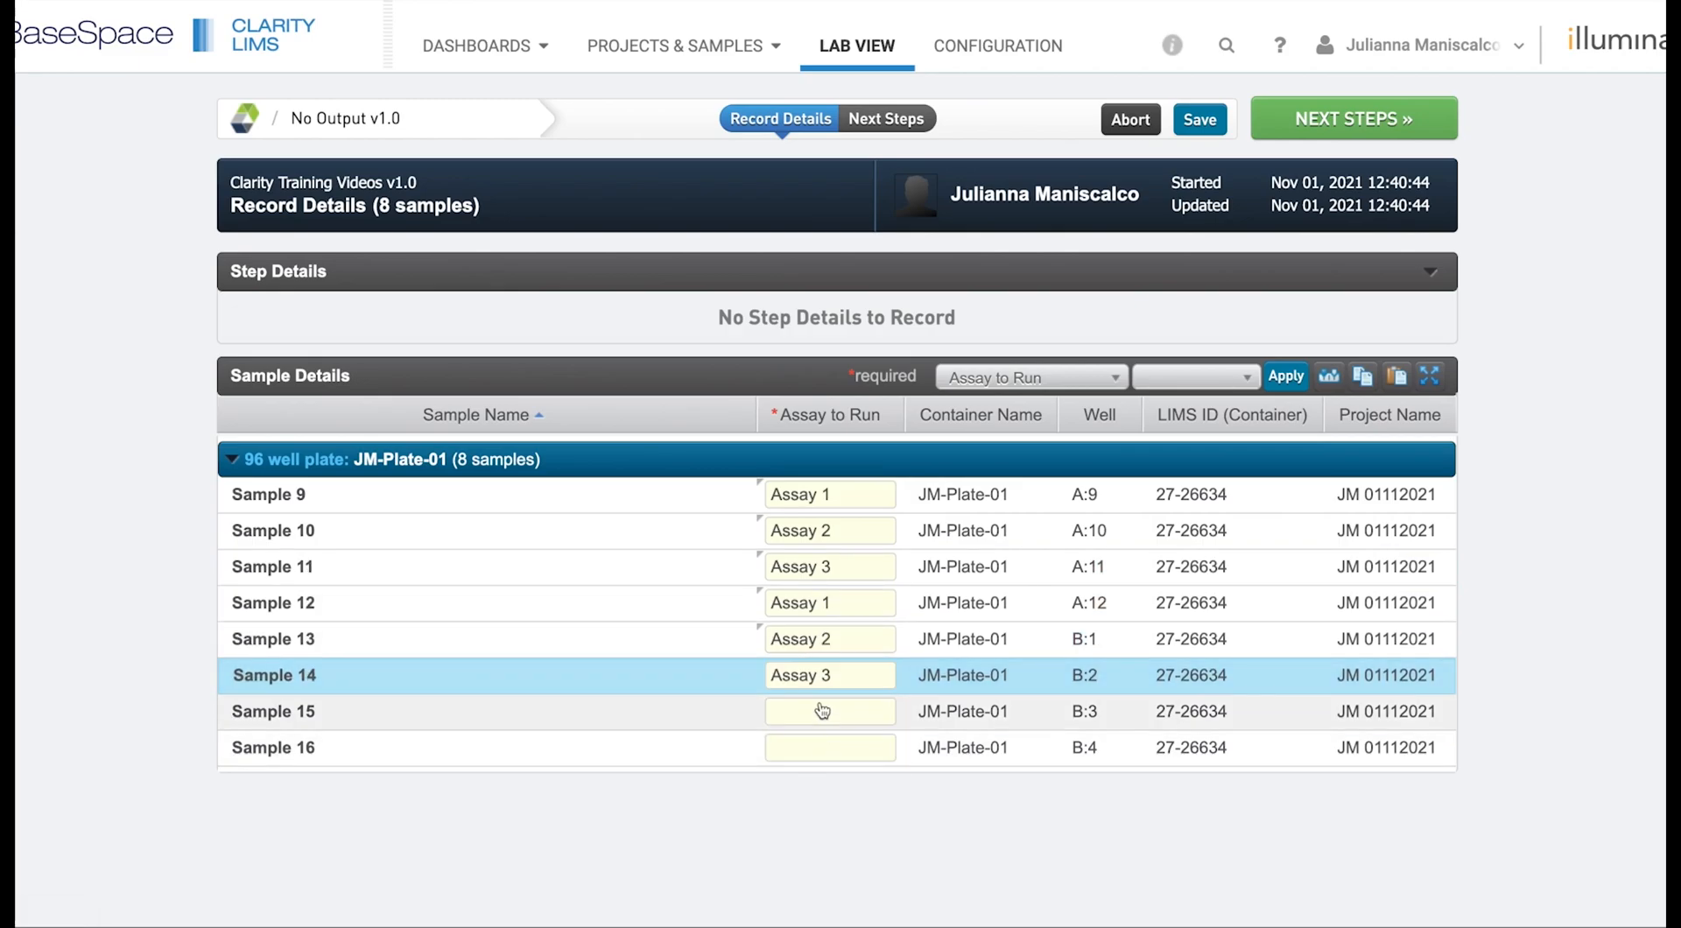
left_click(819, 710)
left_click(821, 735)
left_click(823, 747)
left_click(795, 800)
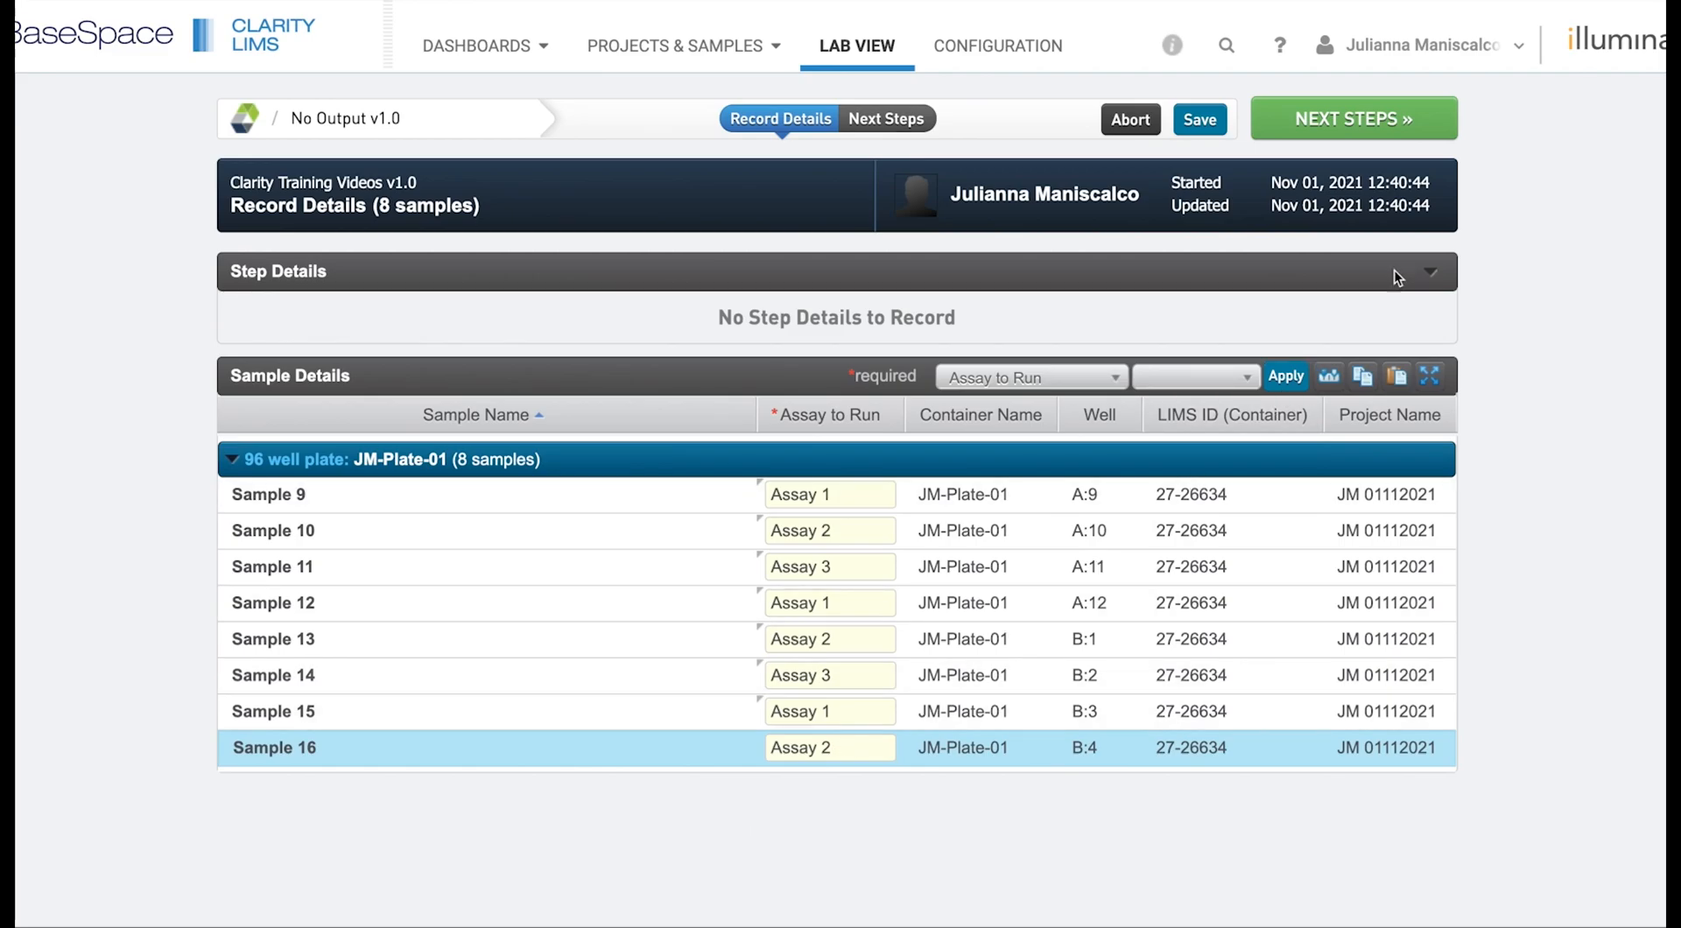
left_click(1364, 119)
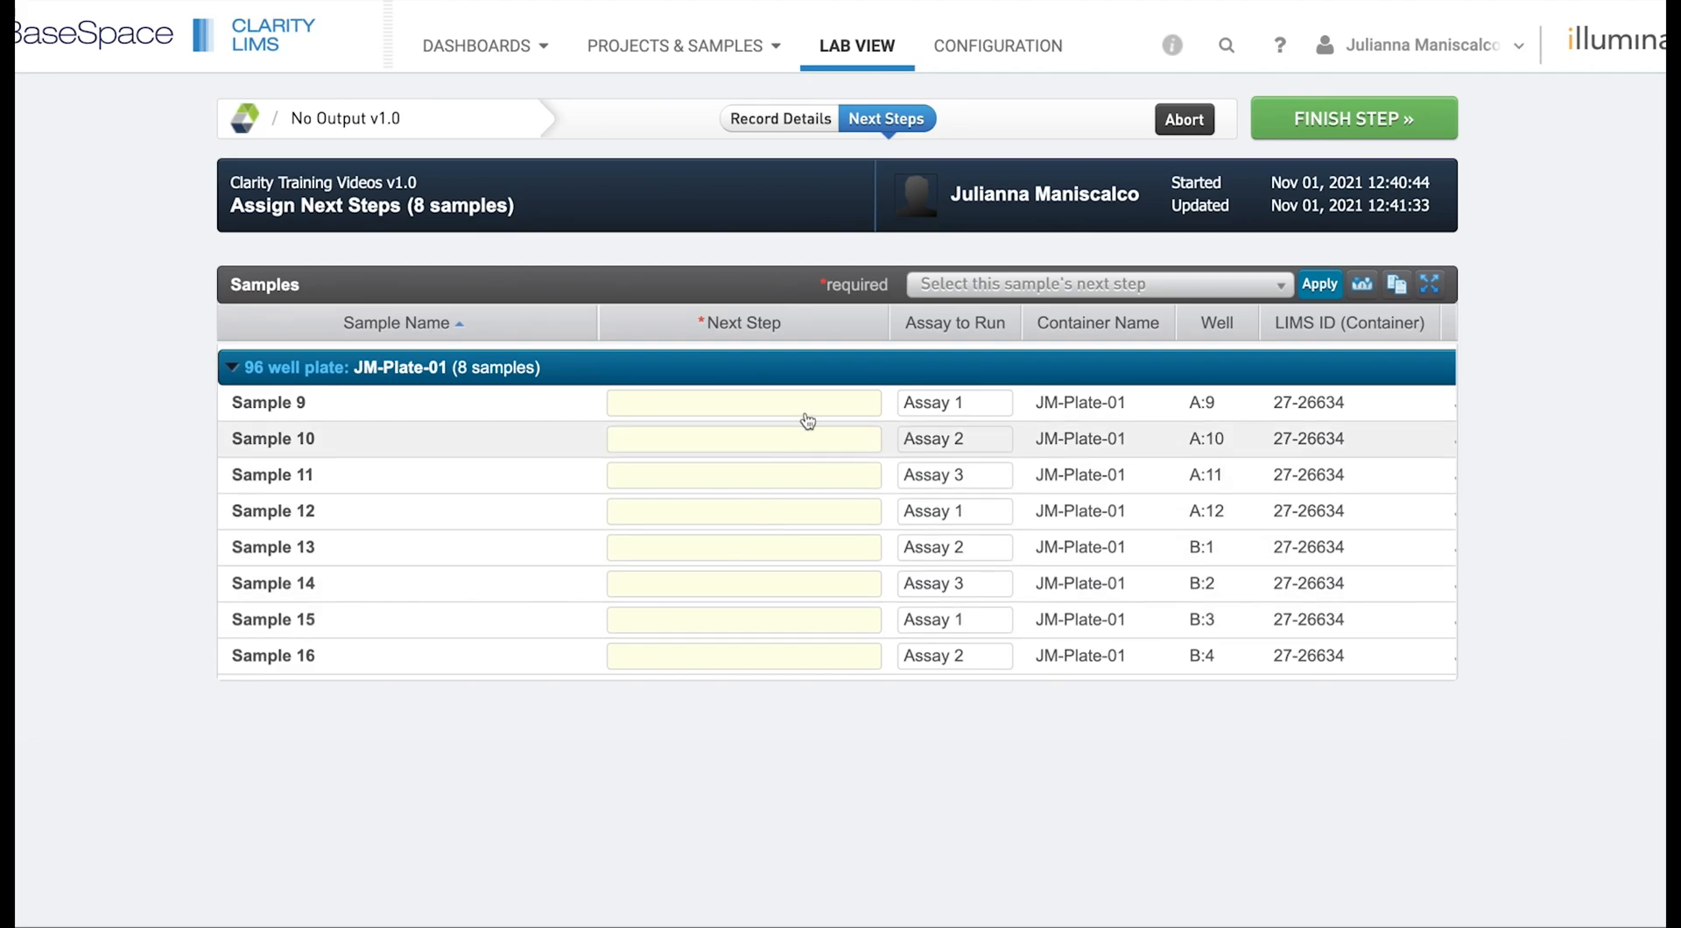
Assign "Repeat this step" as the next step for all eight samples and finish the step.
left_click(1083, 287)
left_click(1068, 311)
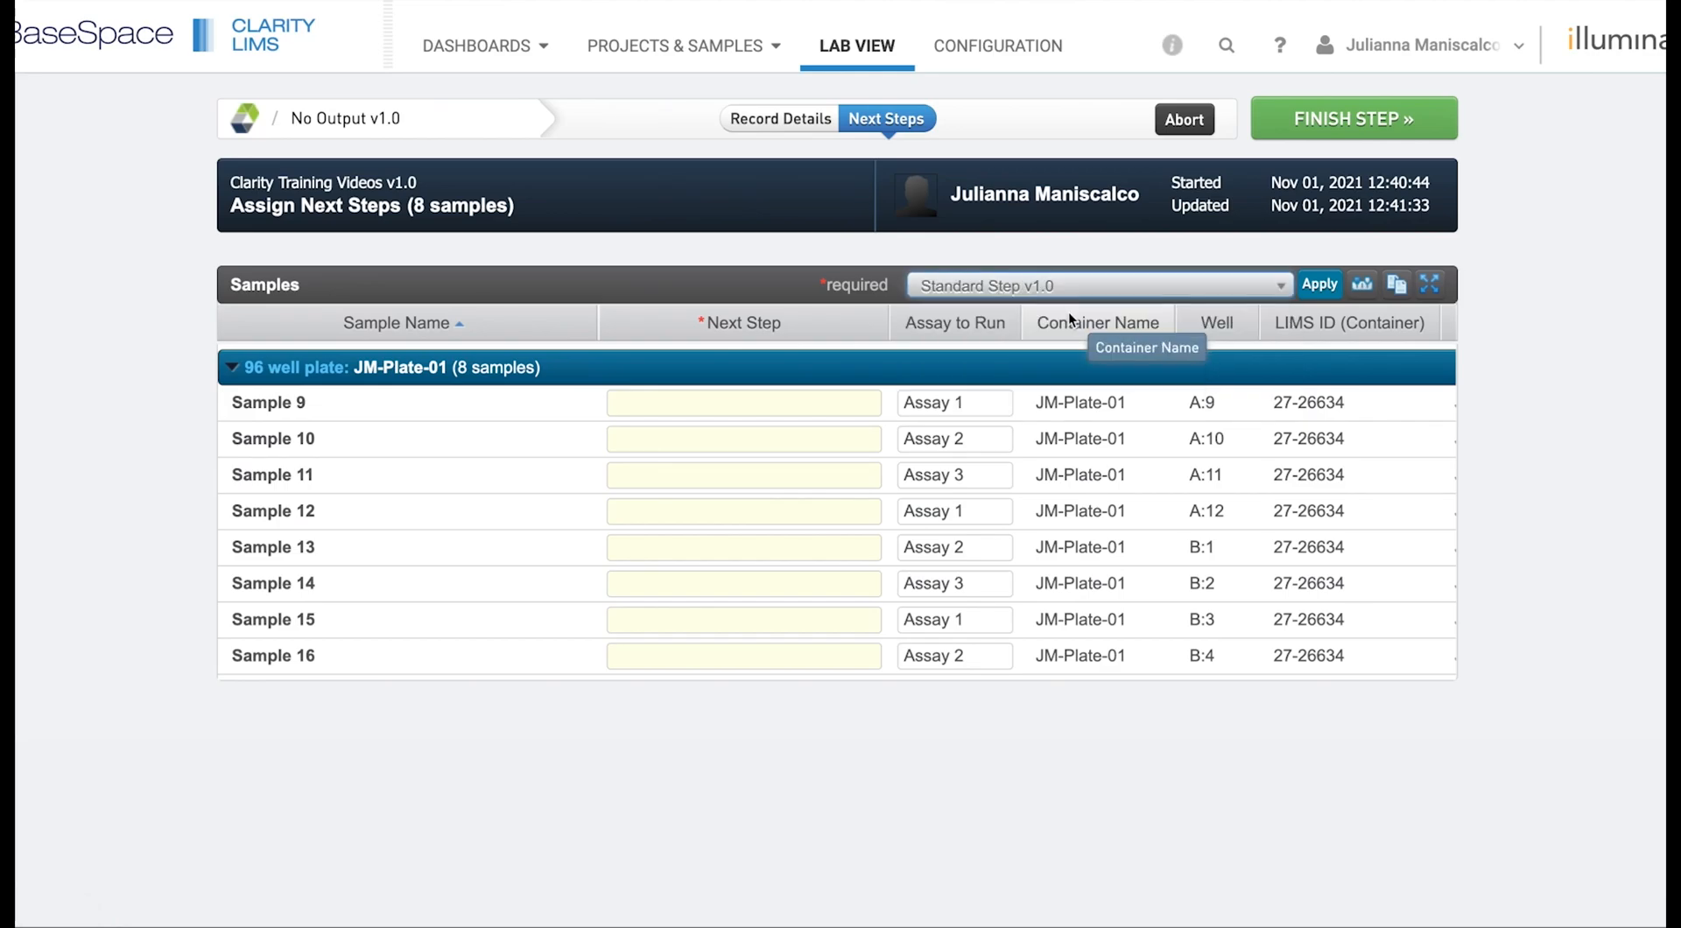
left_click(1053, 287)
left_click(1026, 339)
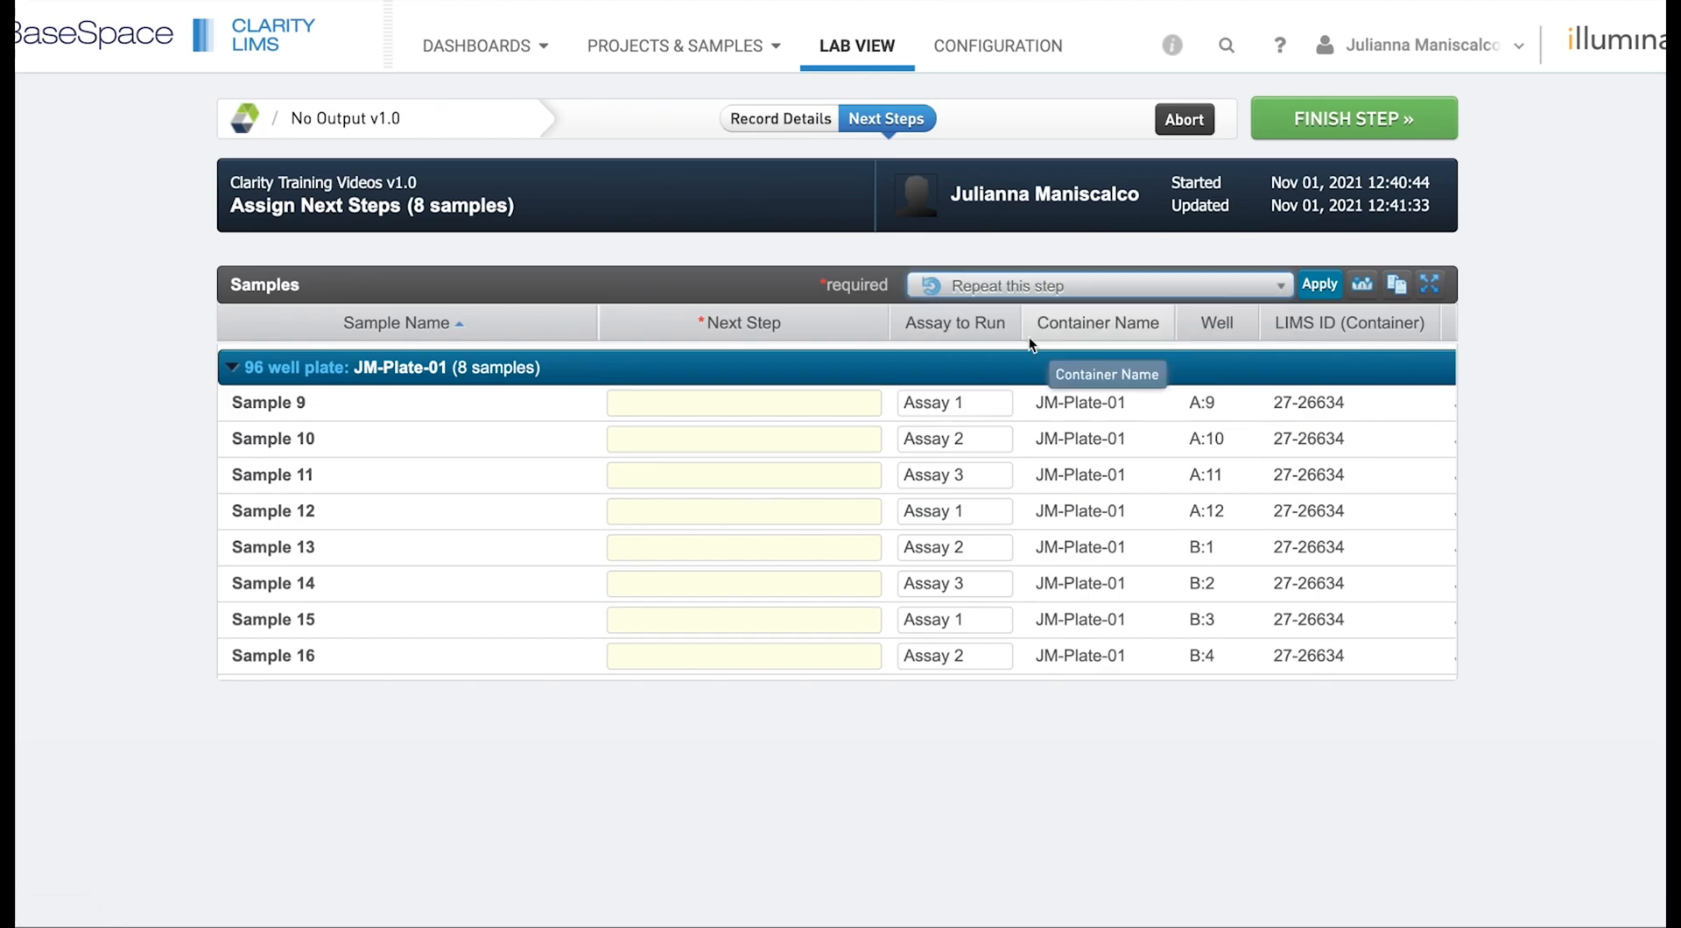
left_click(1321, 285)
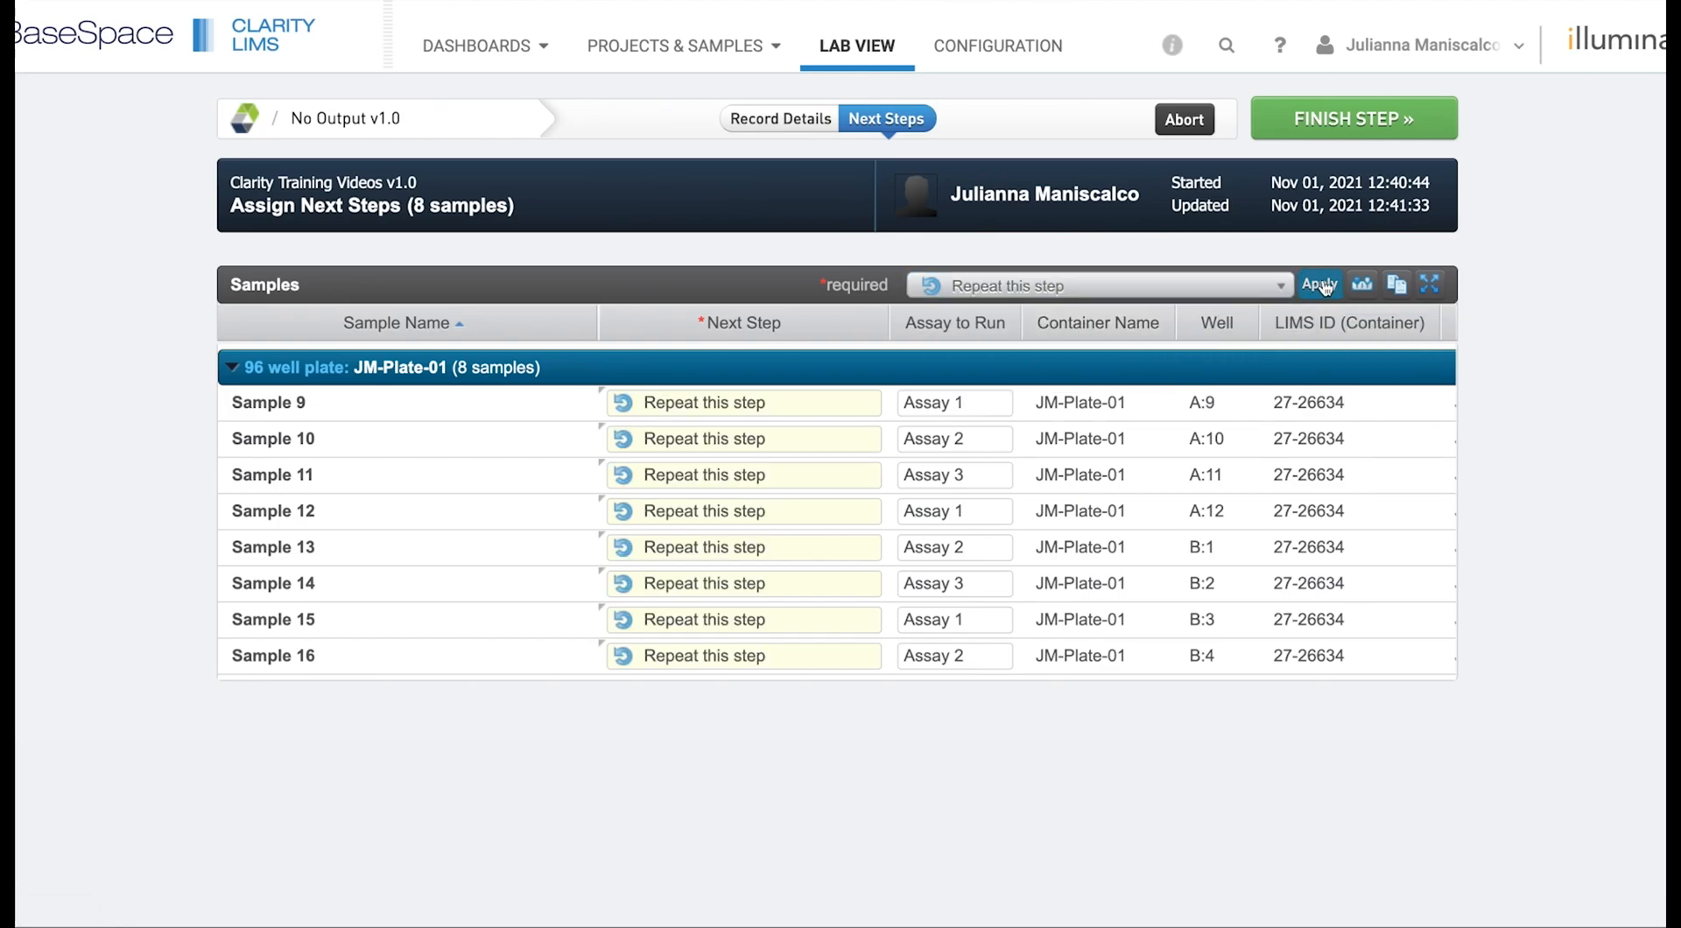
left_click(1329, 112)
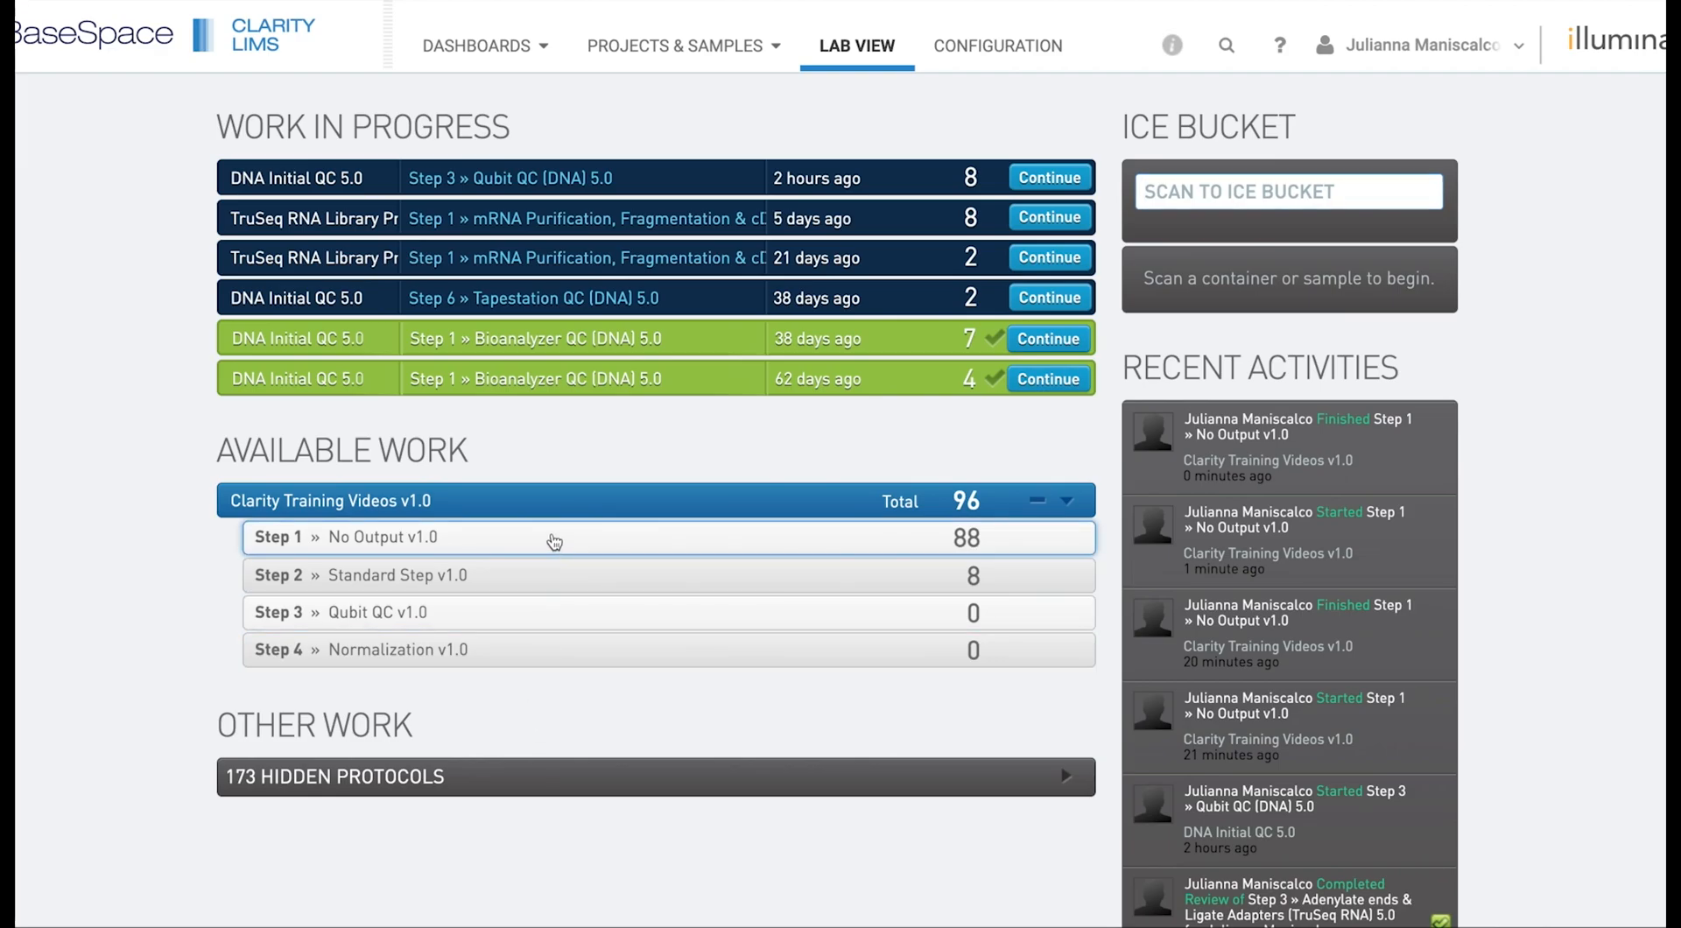
Reopen the No Output v1.0 queue and begin work again on Samples 9 to 16 from JM-Plate-01.
left_click(554, 541)
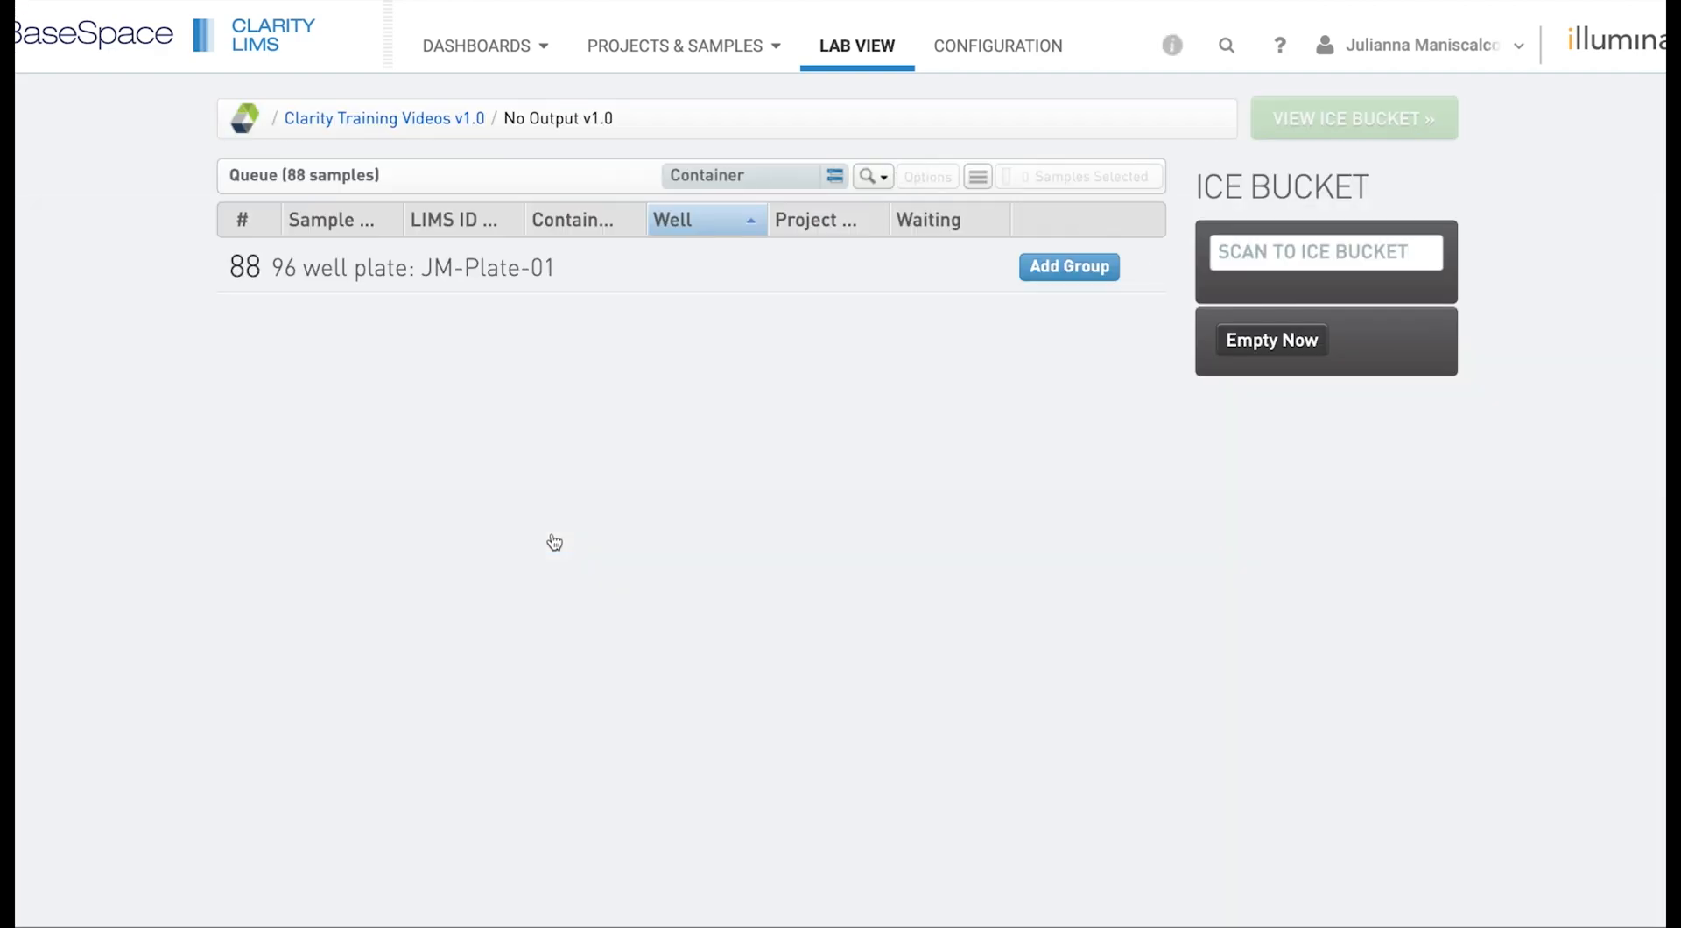
left_click(528, 273)
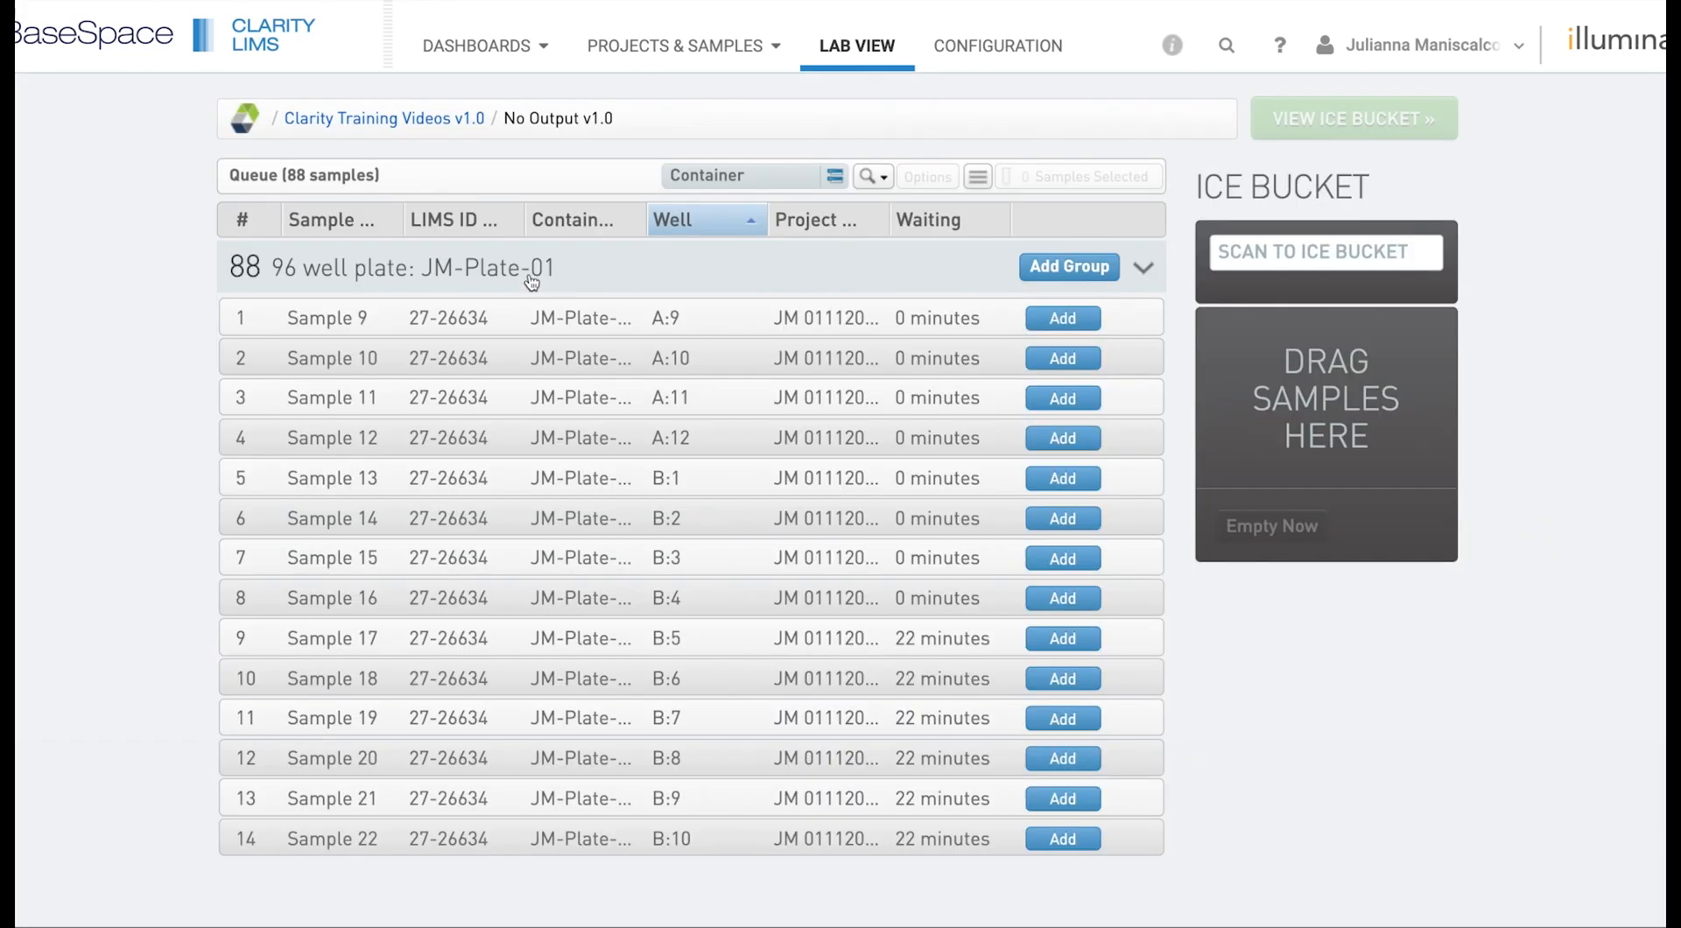
left_click(485, 317)
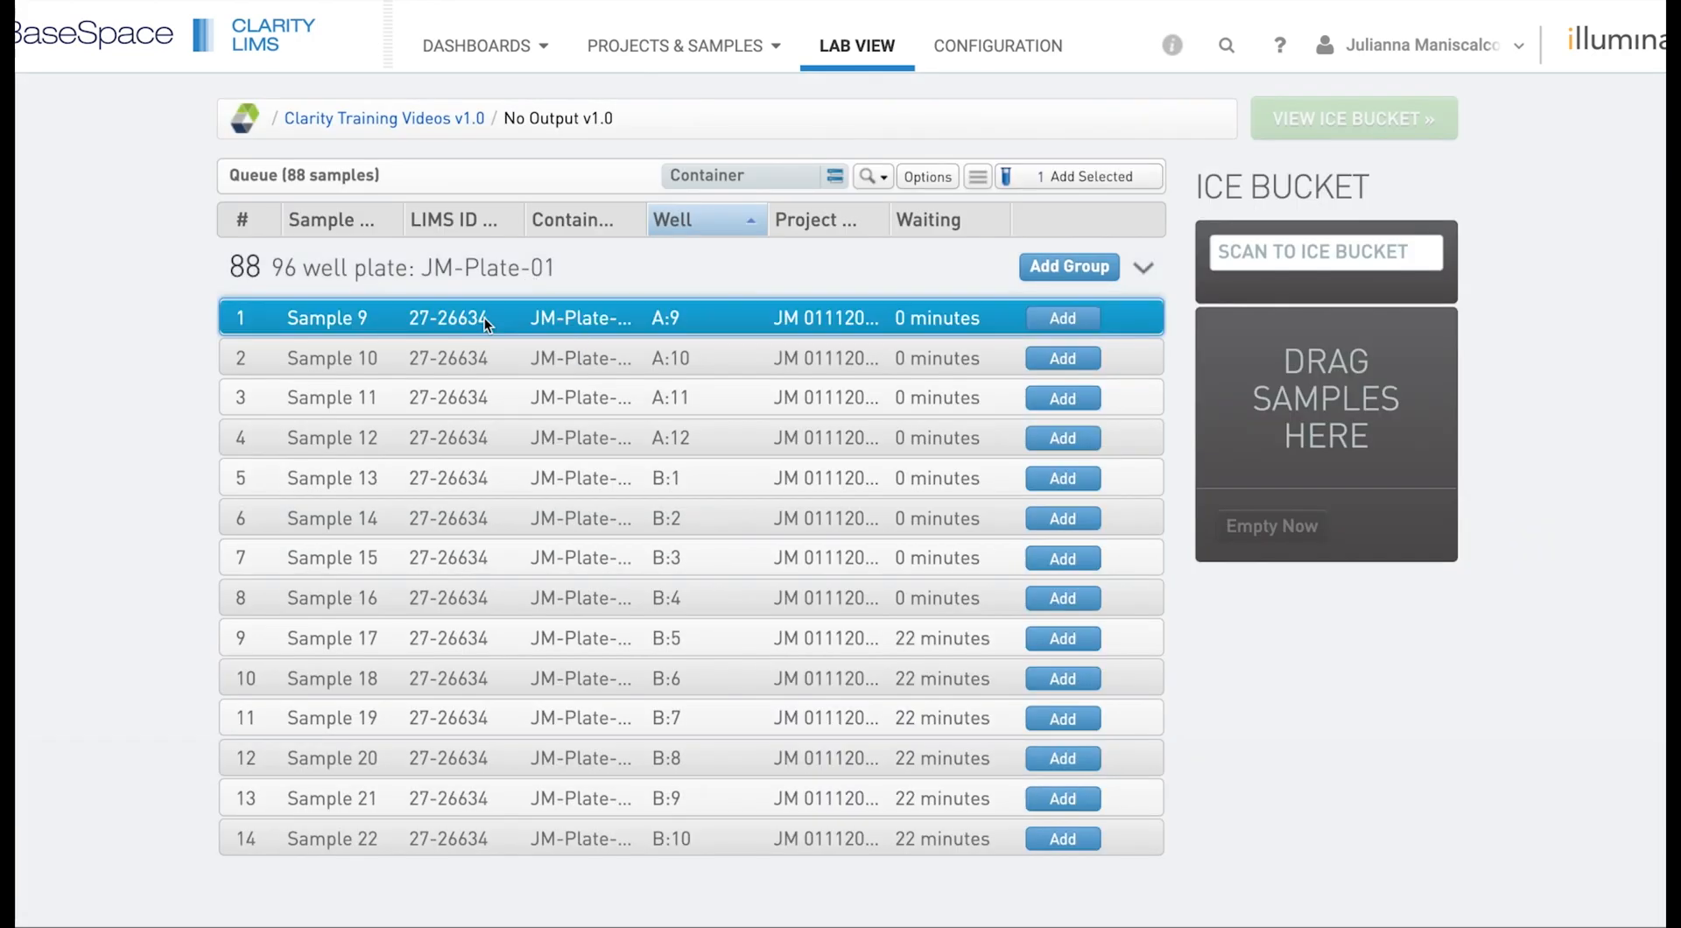
left_click(473, 592, "shift")
left_click_drag(449, 464, 1242, 398)
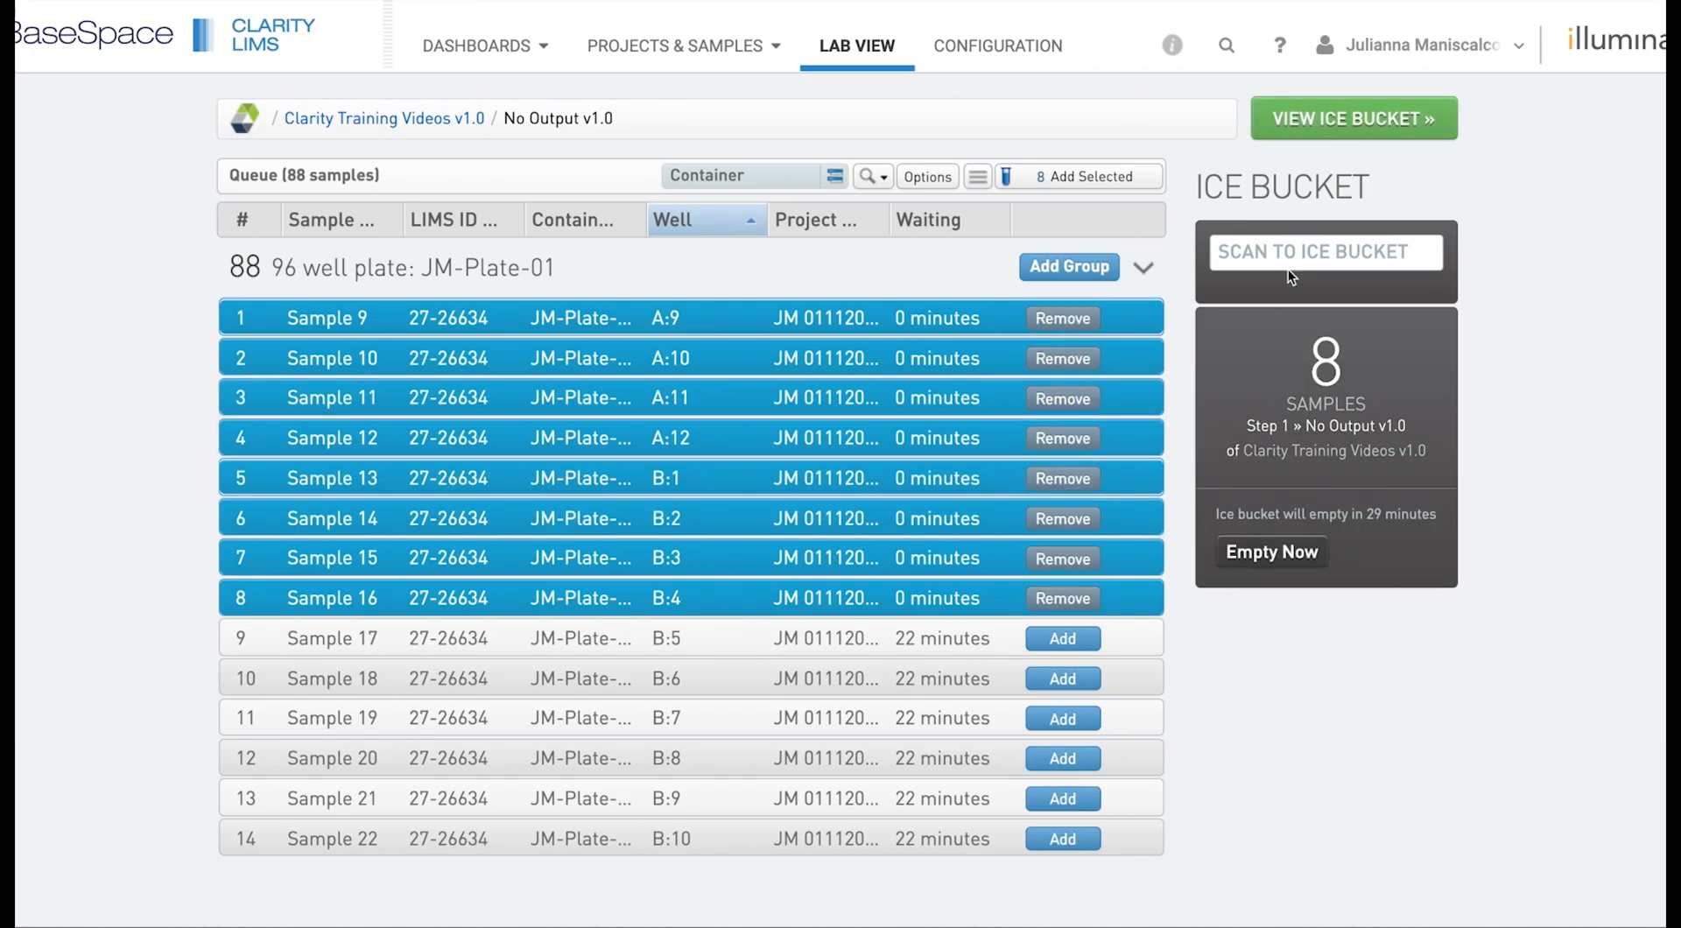
left_click(1374, 114)
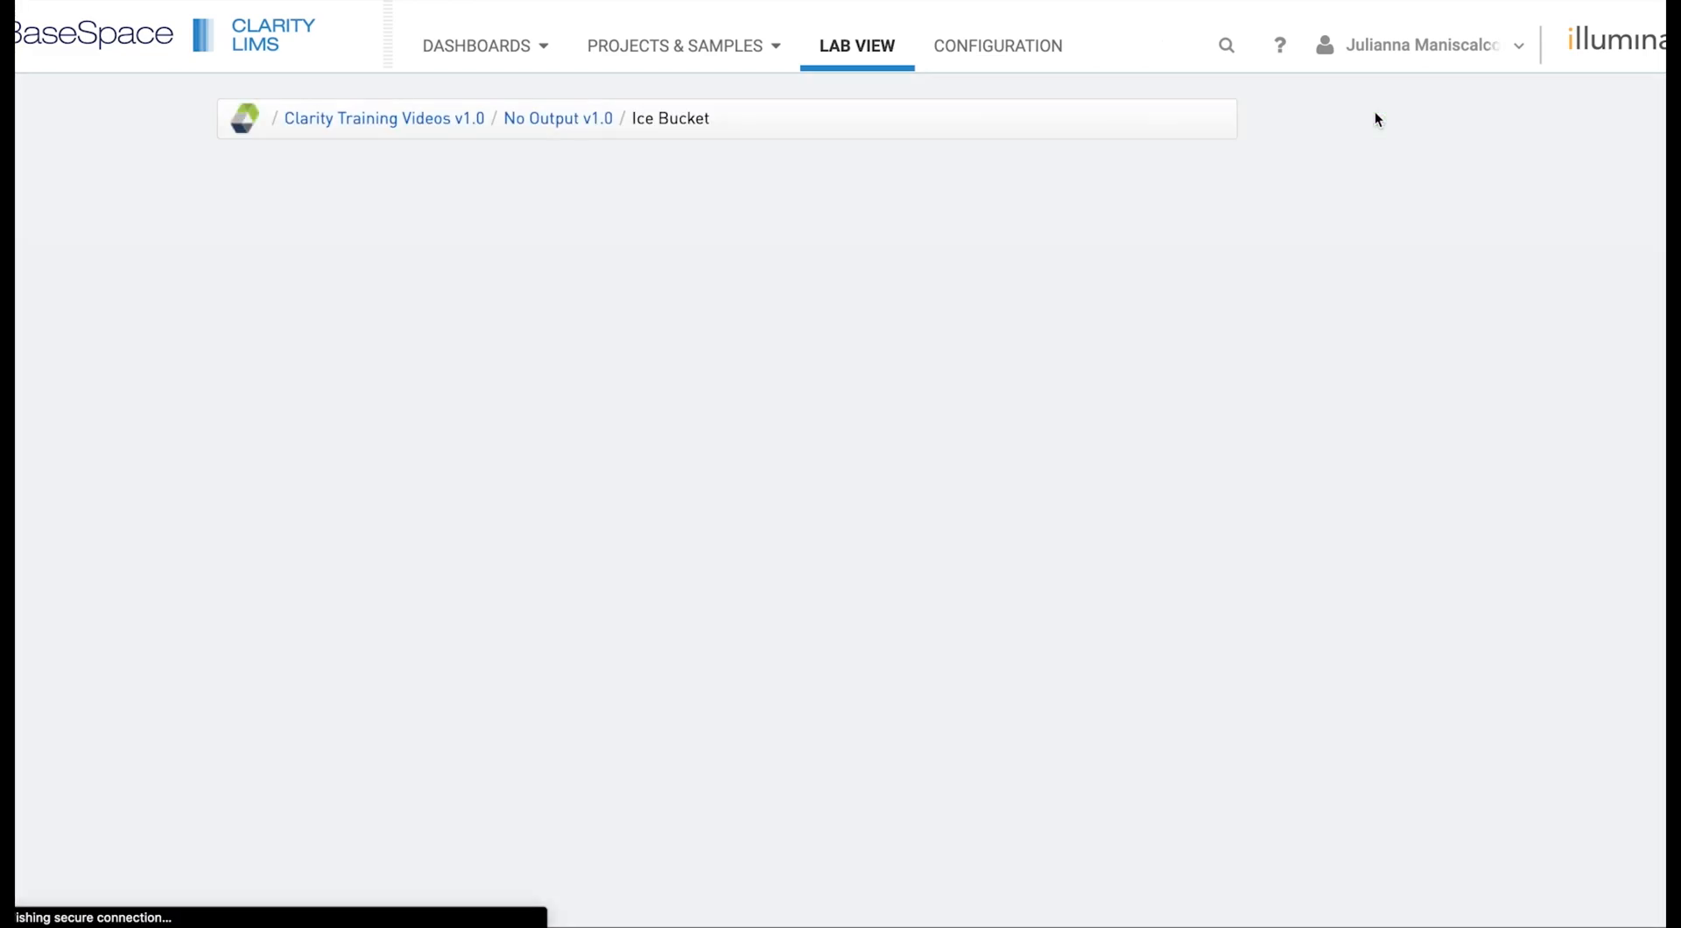
left_click(1373, 114)
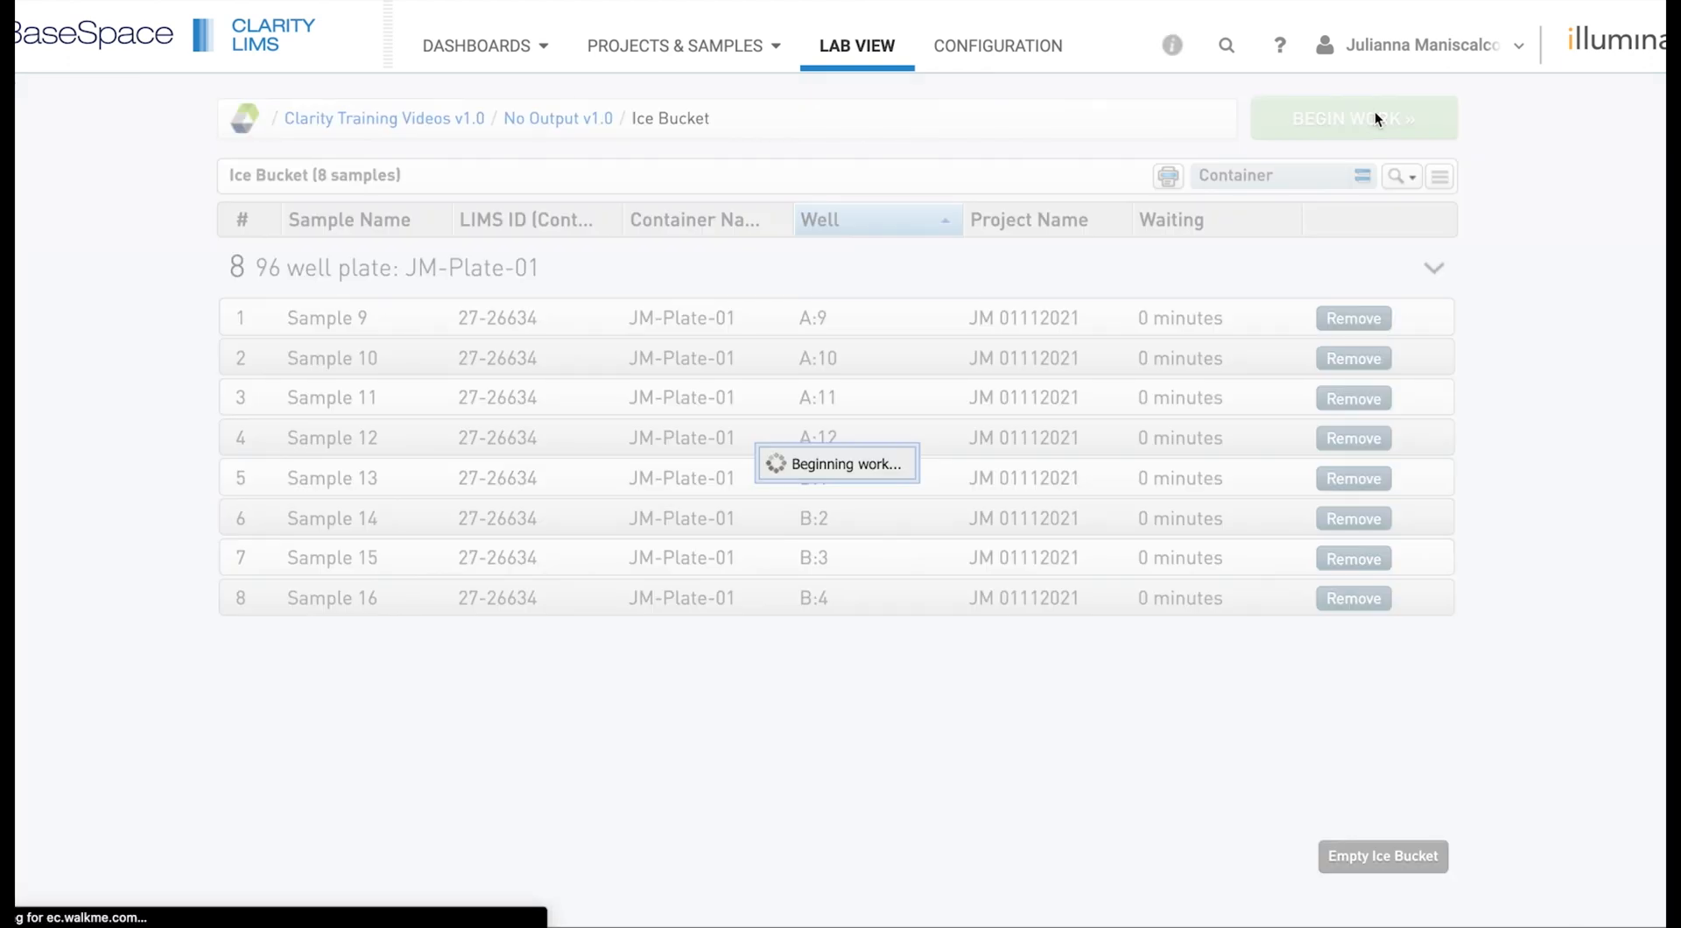